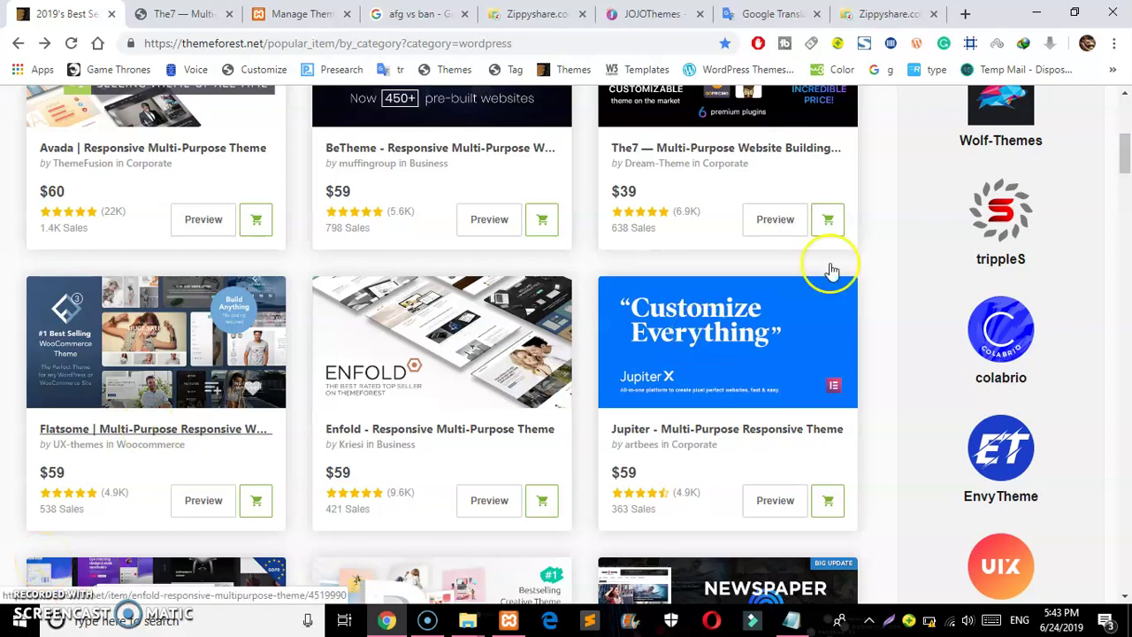
# Open the Flatsome Multi-Purpose Responsive WooCommerce Theme item page from the popular WordPress themes list
pyautogui.moveTo(1124, 164); pyautogui.dragTo(1125, 148)
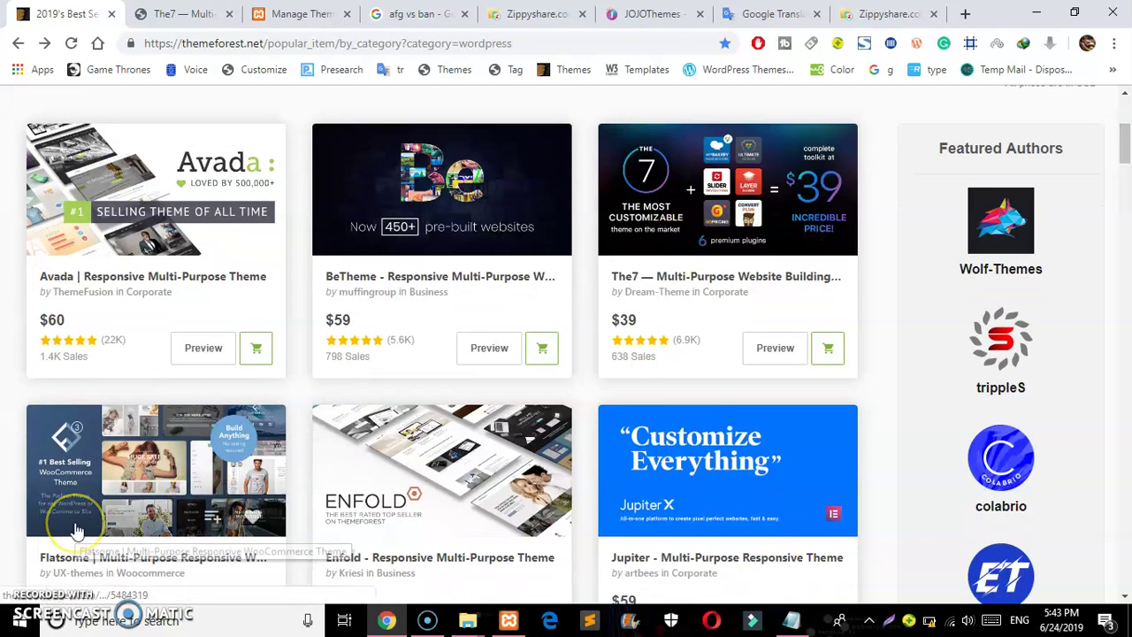
pyautogui.click(123, 511)
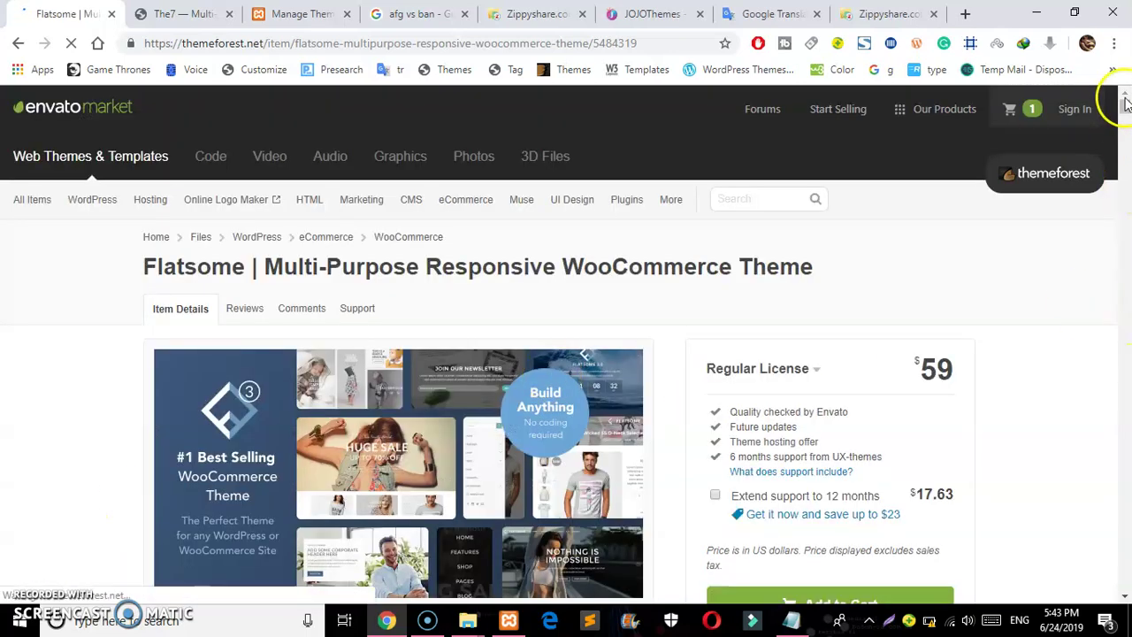
# Launch the Flatsome Live Preview demo in a new tab
pyautogui.scroll(-5, 1125, 106)
pyautogui.scroll(3, 1123, 106)
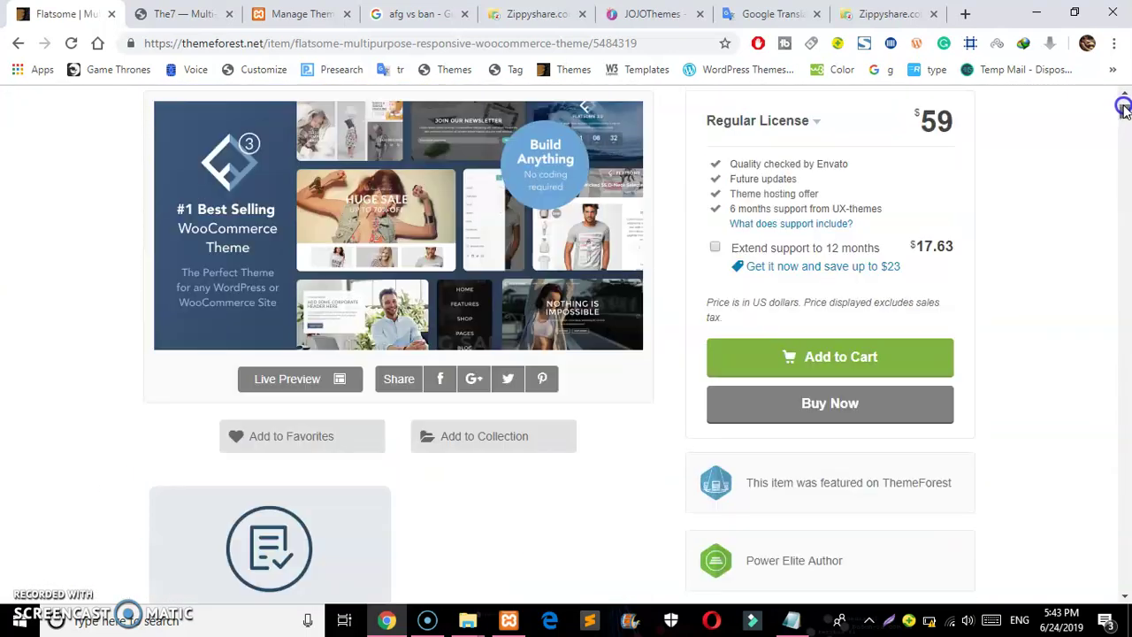
pyautogui.click(337, 379)
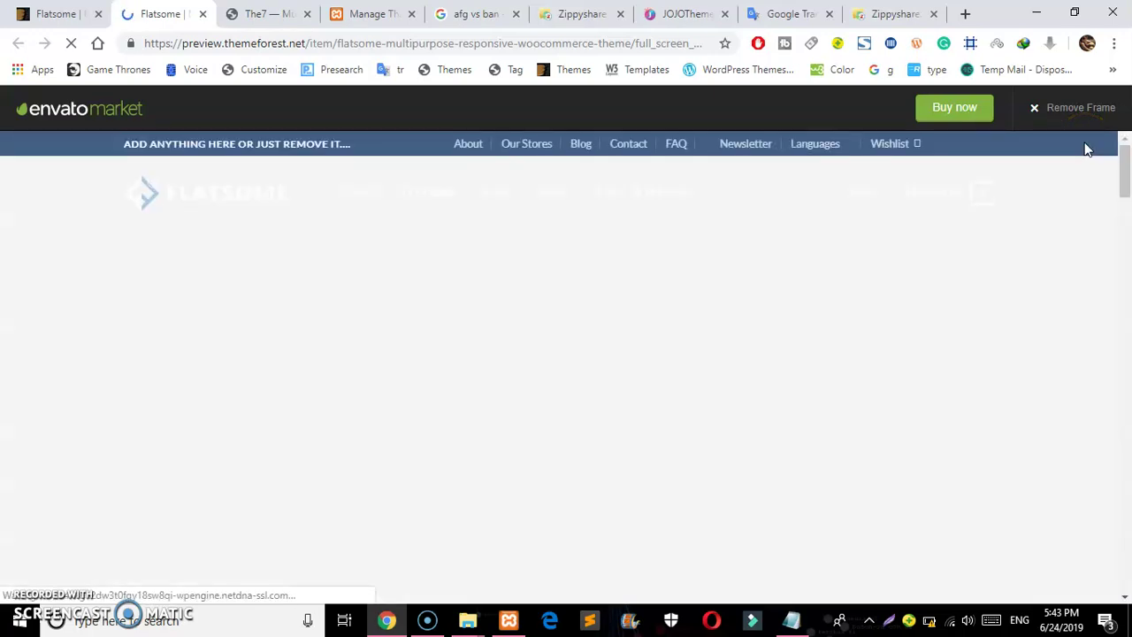
# Scroll through the Flatsome demo cards and back to the top, then return to the item page tab
pyautogui.click(1125, 177)
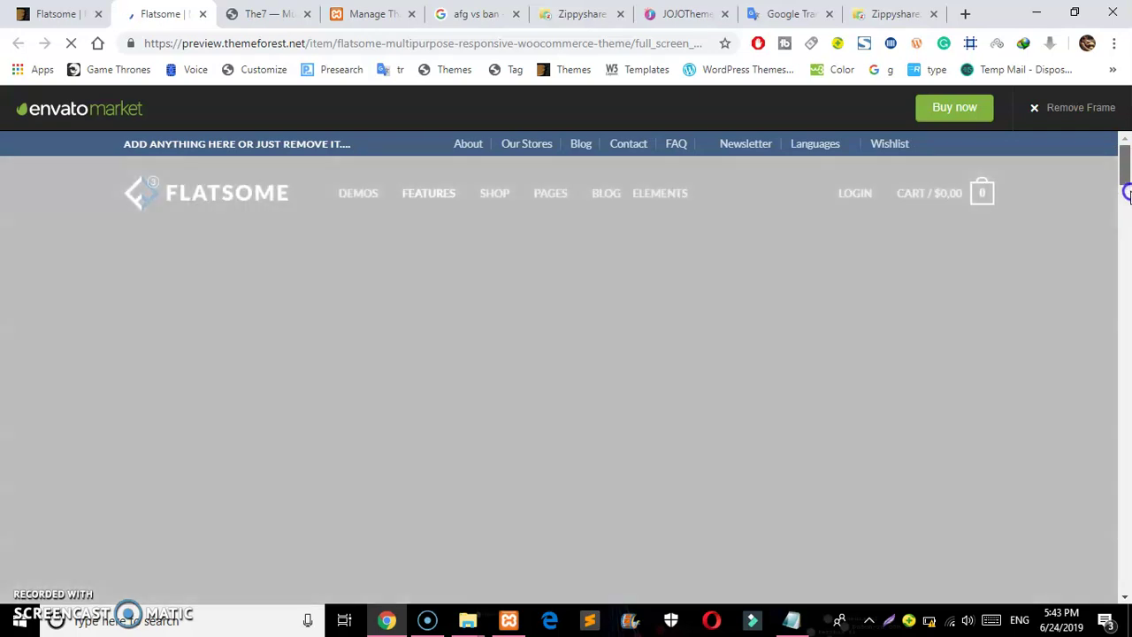
pyautogui.moveTo(1125, 177); pyautogui.dragTo(1104, 437)
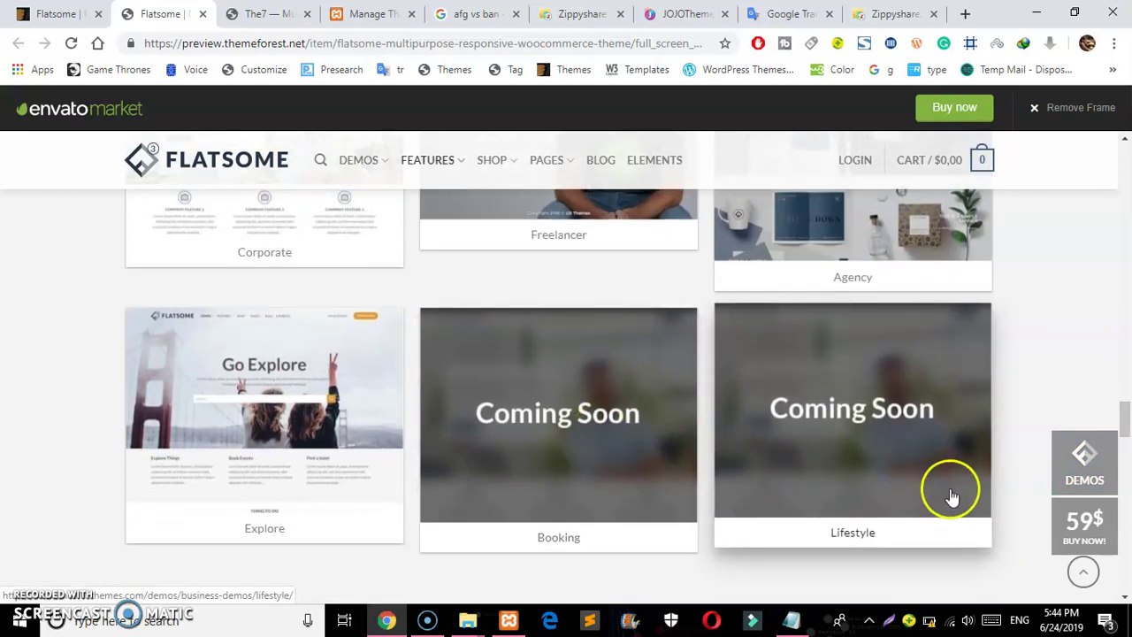
pyautogui.moveTo(1123, 428); pyautogui.dragTo(1105, 89)
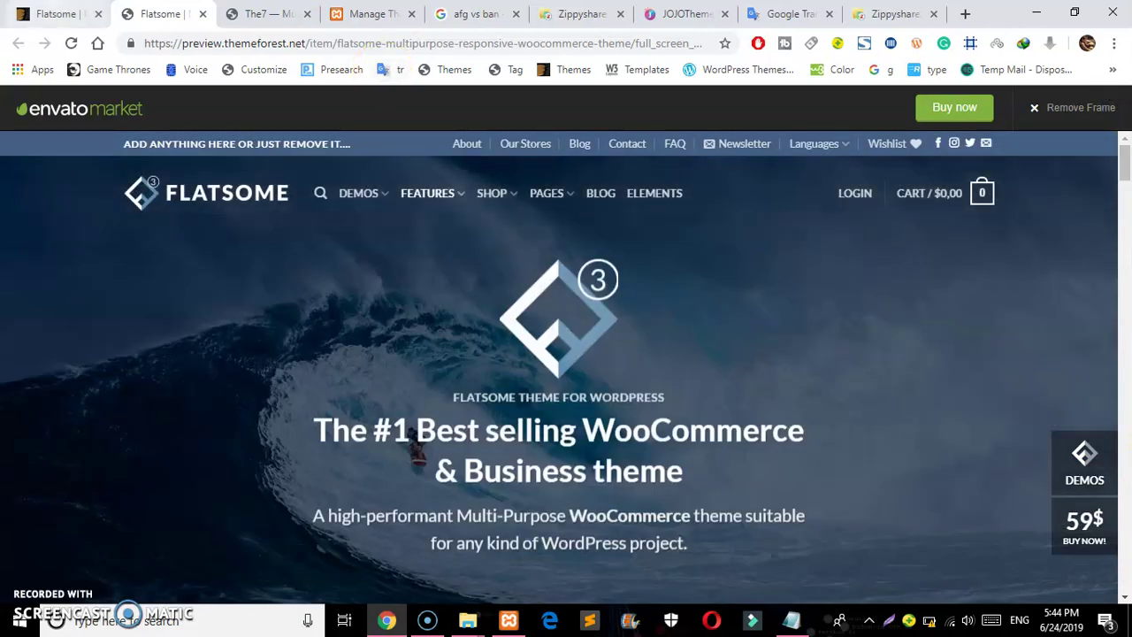
pyautogui.hotkey('ctrl', 'shift', 'Tab')
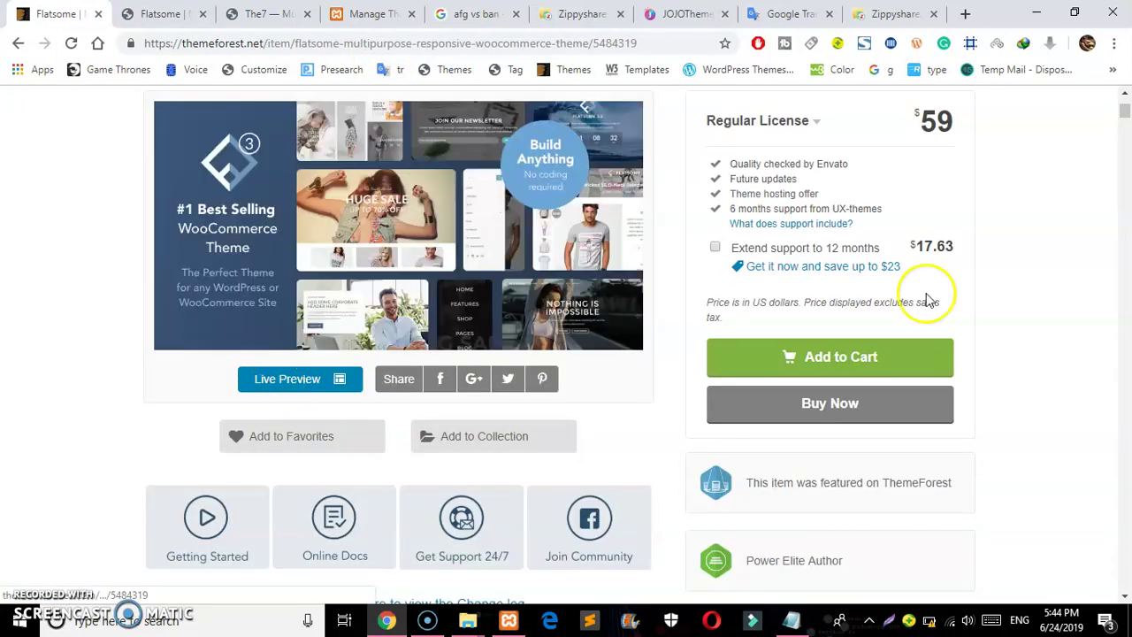
# Select 'Flatsome' in the item title and switch to the JOJO Themes tab
pyautogui.moveTo(1124, 113); pyautogui.dragTo(1123, 93)
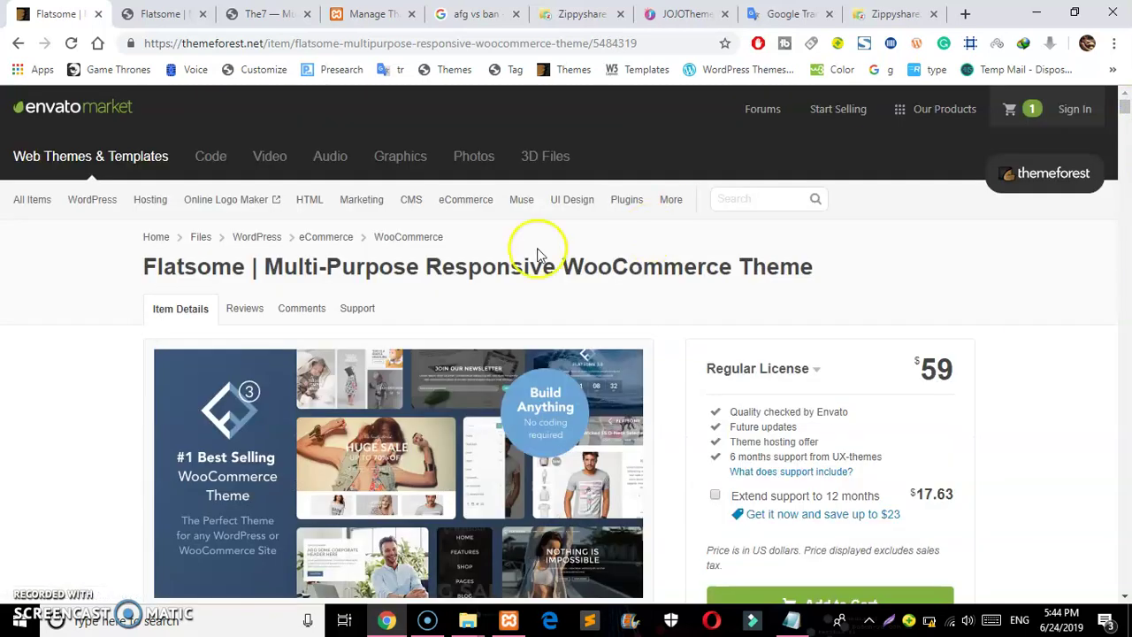
pyautogui.moveTo(250, 269); pyautogui.dragTo(164, 259)
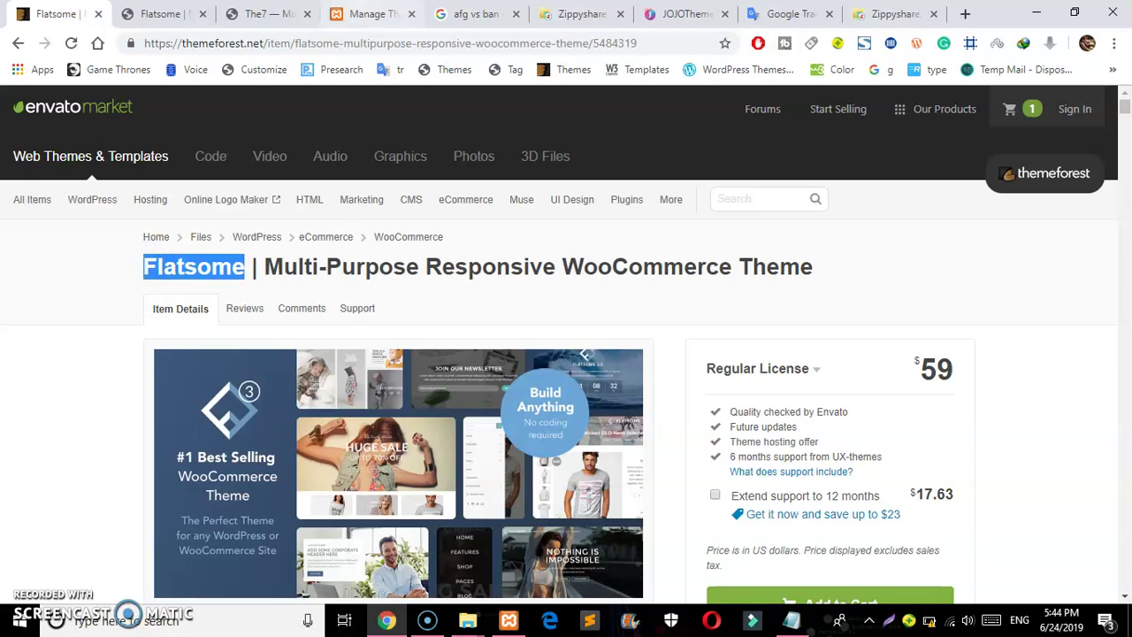
pyautogui.click(677, 14)
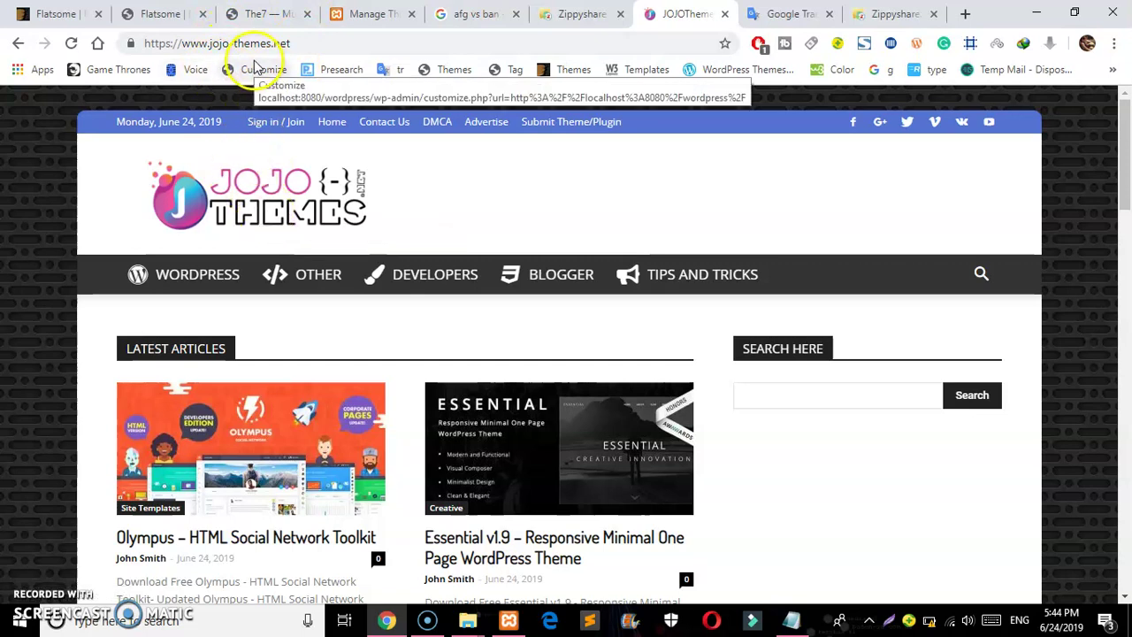
# Search JOJO Themes for 'Flatsome' and open the Flatsome v3.5.3 WooCommerce Theme post
pyautogui.click(782, 399)
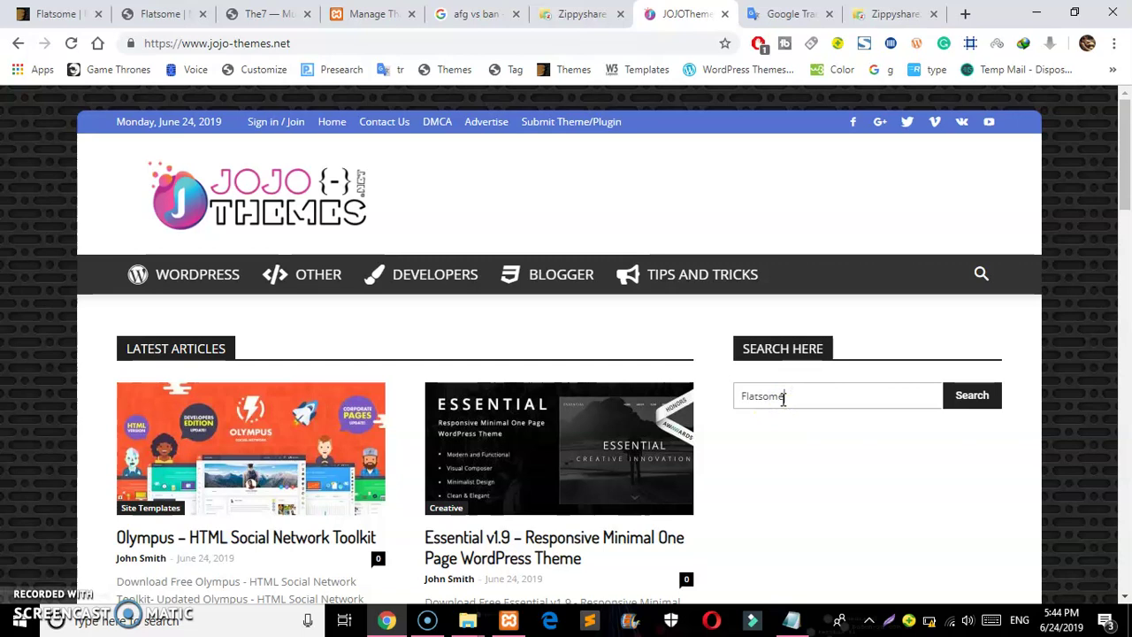
pyautogui.press('Return')
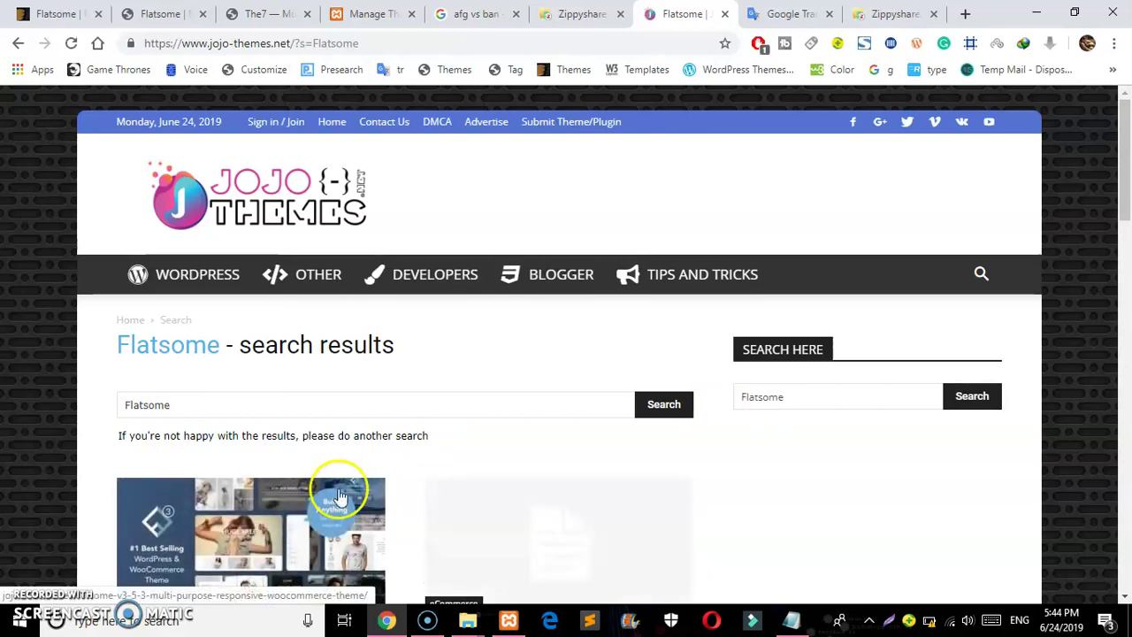
pyautogui.scroll(-3, 1125, 212)
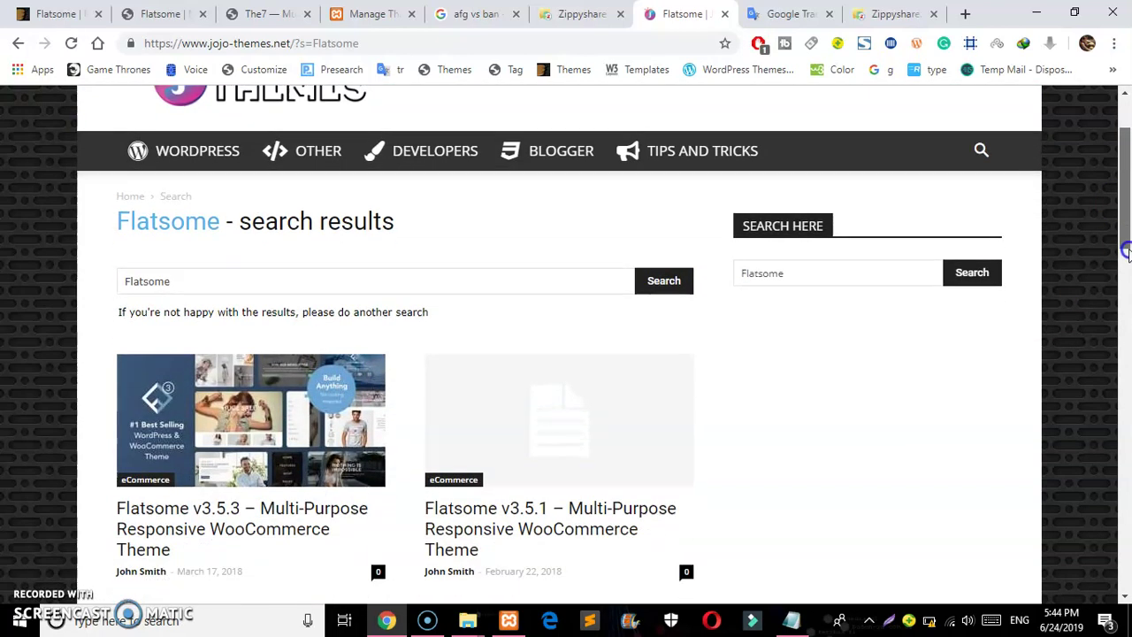
pyautogui.click(249, 393)
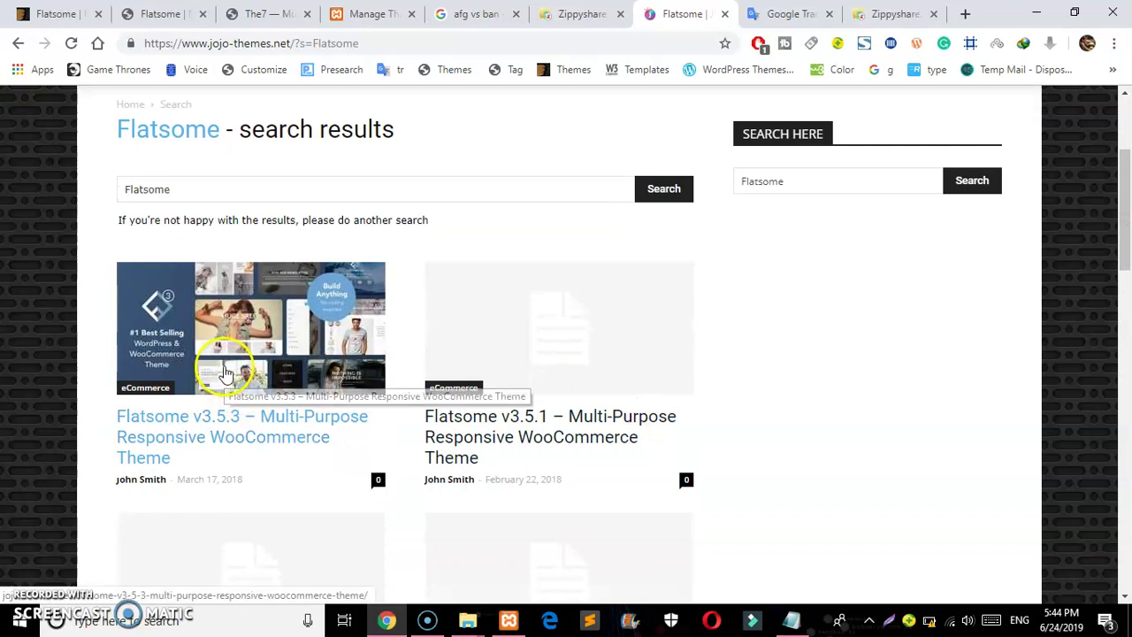
pyautogui.click(283, 412)
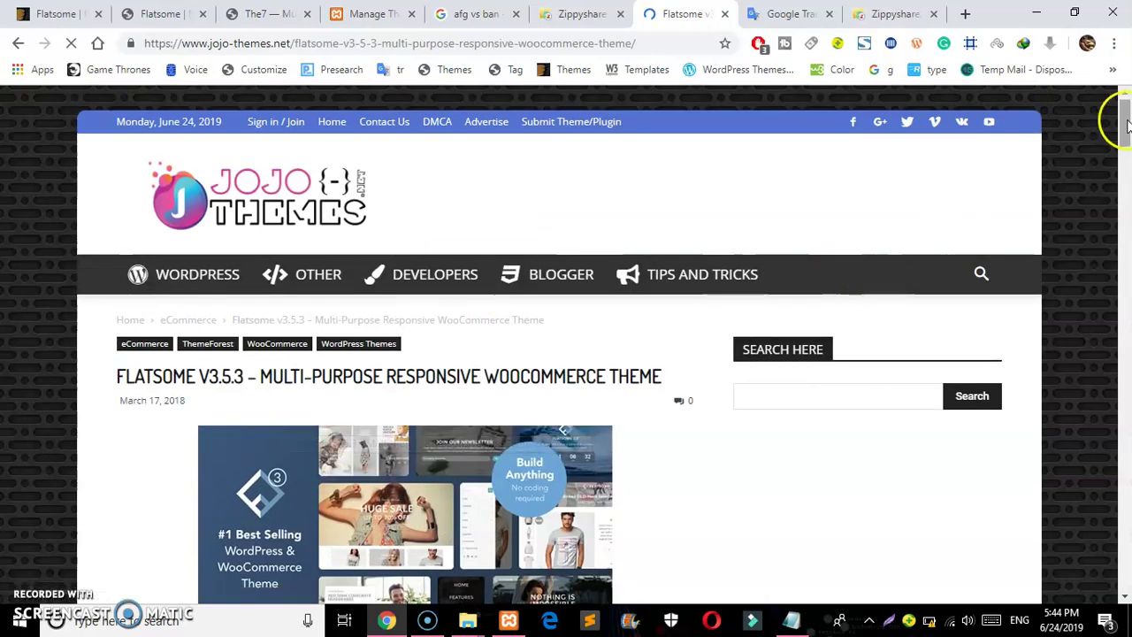
# Select the post's Zippyshare download link and open the Flatsome_[v3.5.3].rar Zippyshare page
pyautogui.moveTo(1126, 131); pyautogui.dragTo(1126, 190)
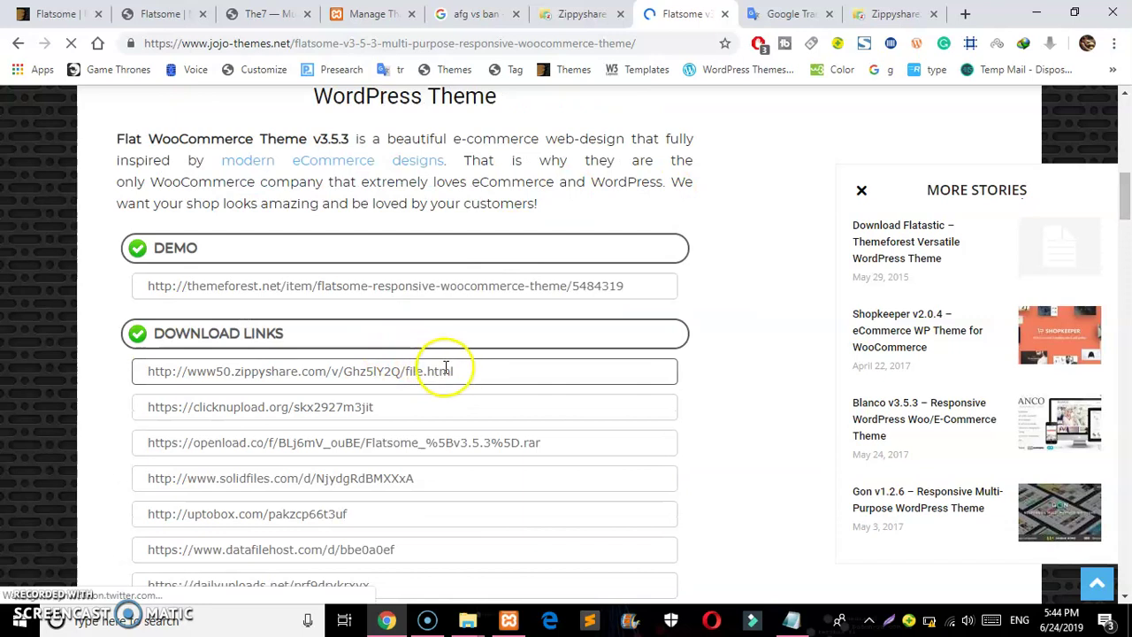
pyautogui.moveTo(454, 372); pyautogui.dragTo(135, 372)
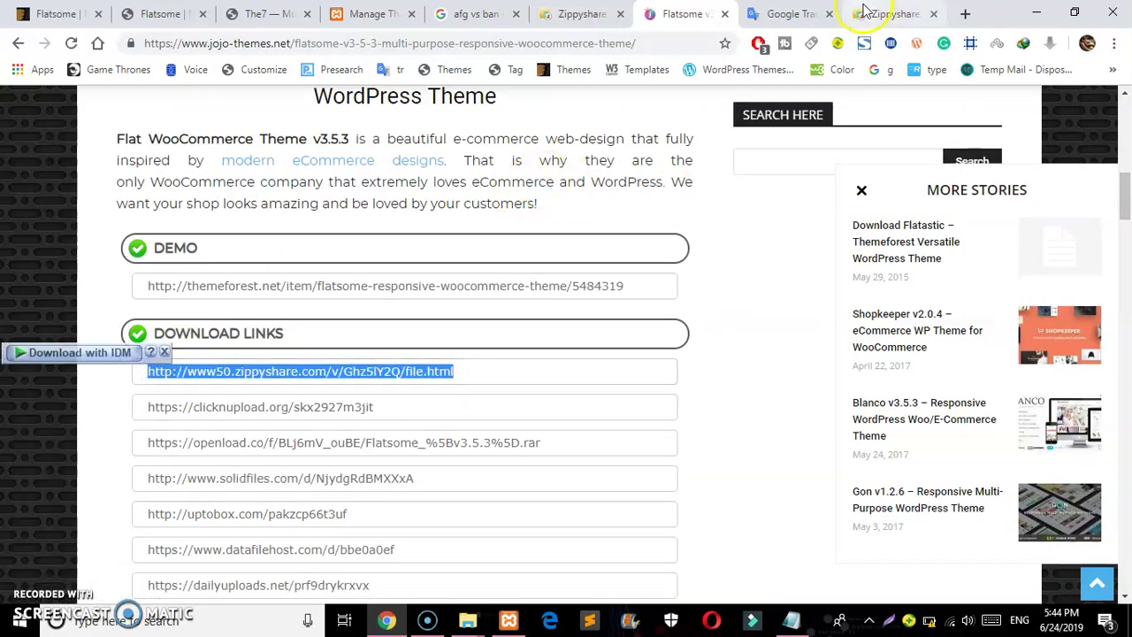
pyautogui.click(965, 22)
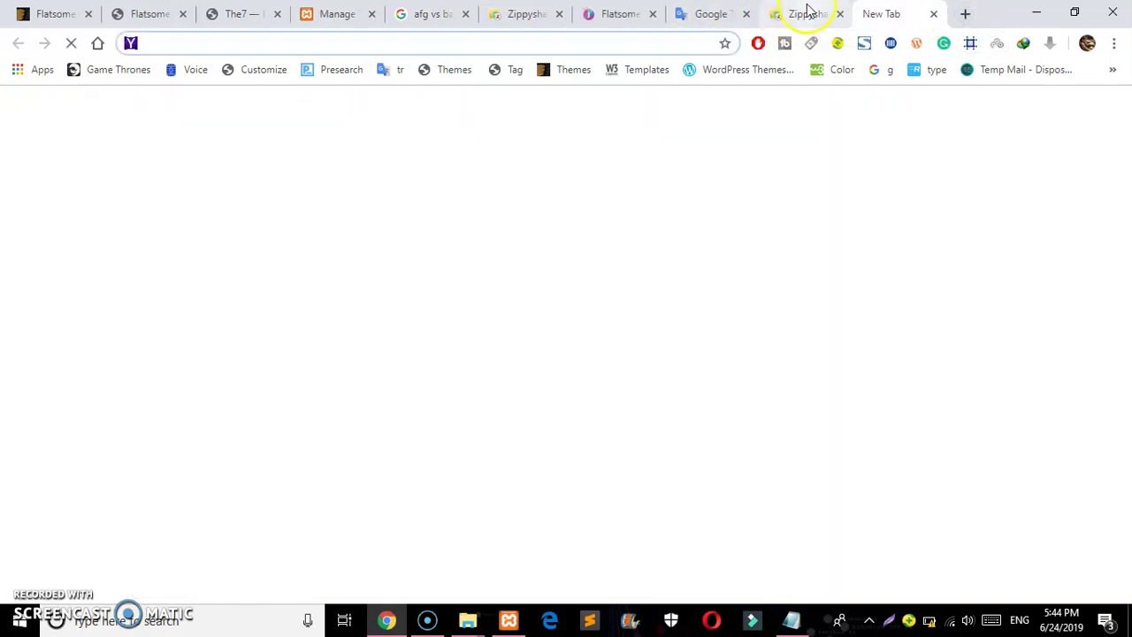
pyautogui.click(778, 14)
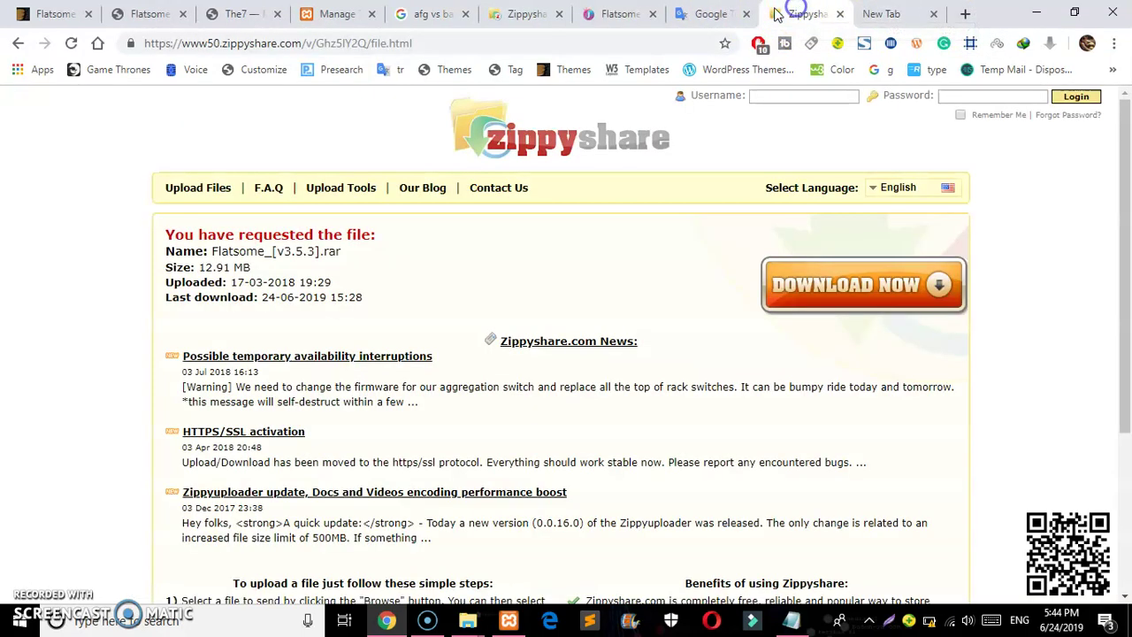
# Close the blank tab, reload the Zippyshare page and start downloading Flatsome_[v3.5.3].rar
pyautogui.click(937, 14)
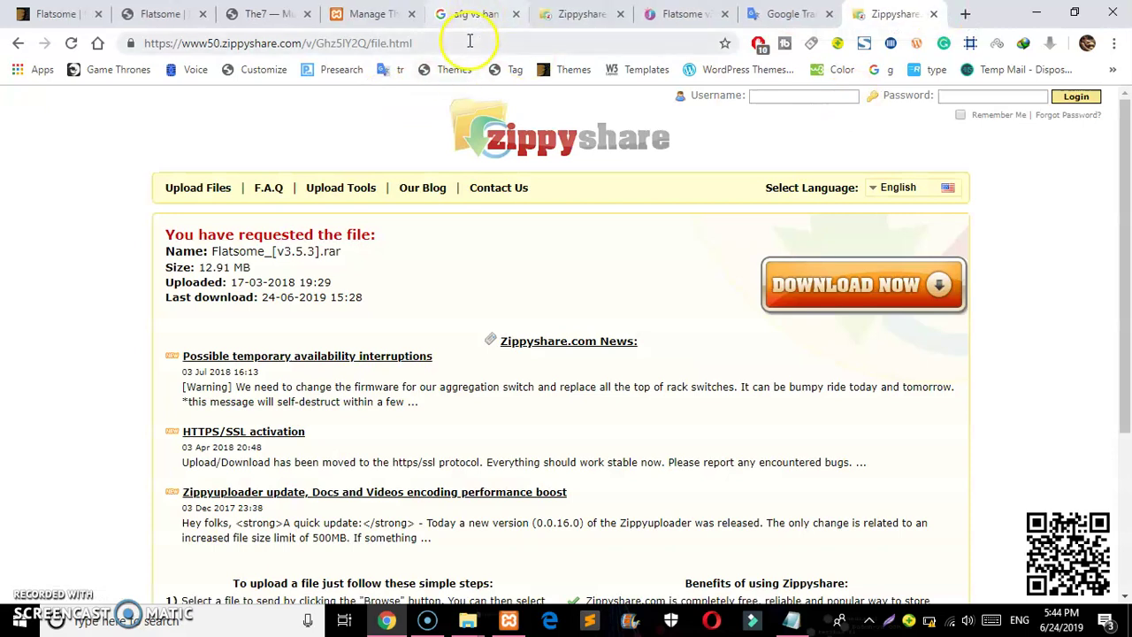
pyautogui.click(470, 41)
pyautogui.press('Return')
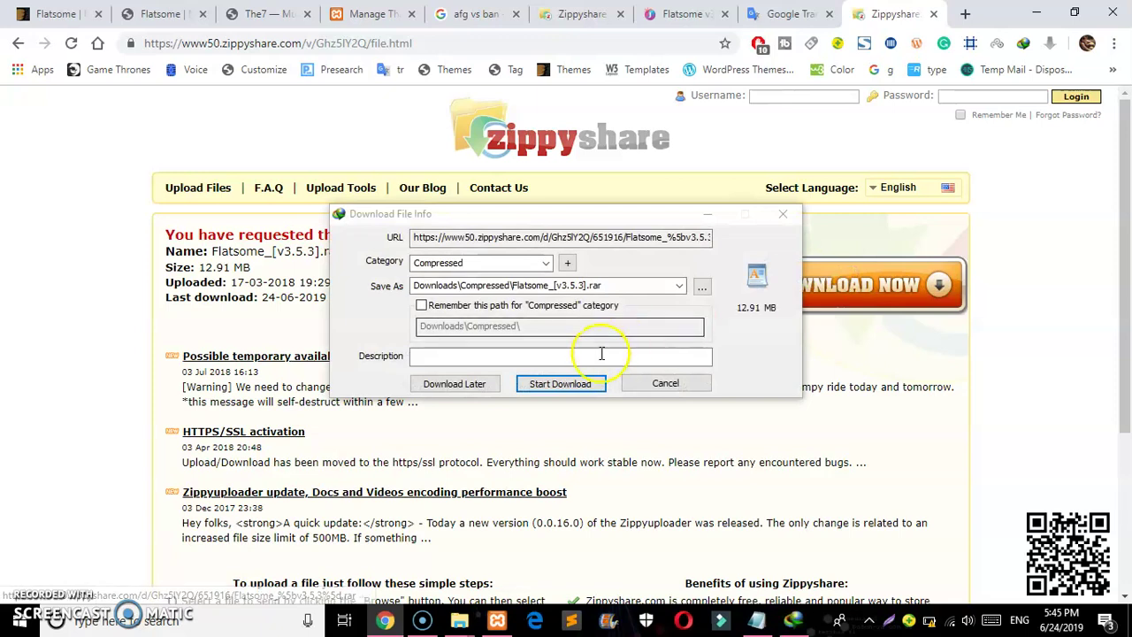
pyautogui.click(549, 386)
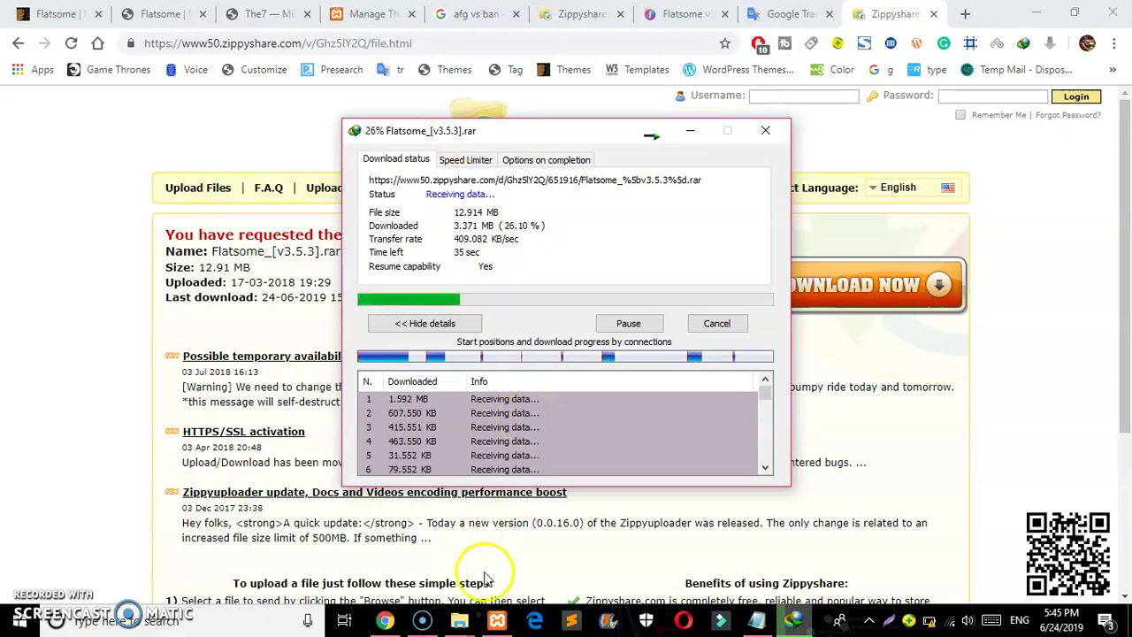
# Open the Downloads > Compressed folder in File Explorer
pyautogui.moveTo(462, 623)
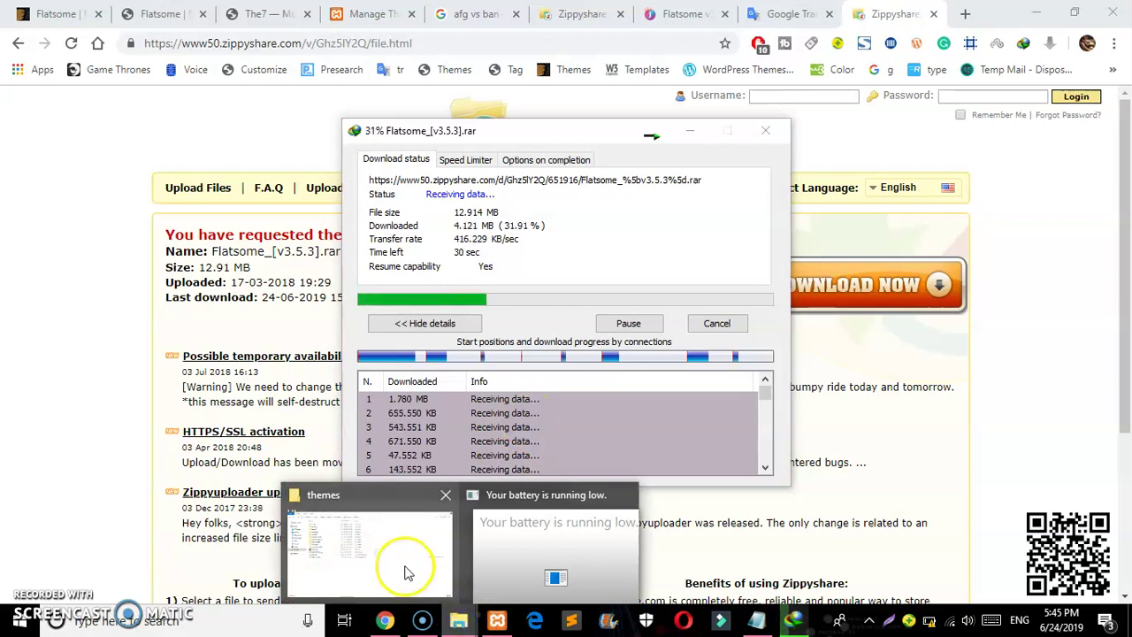
pyautogui.click(405, 569)
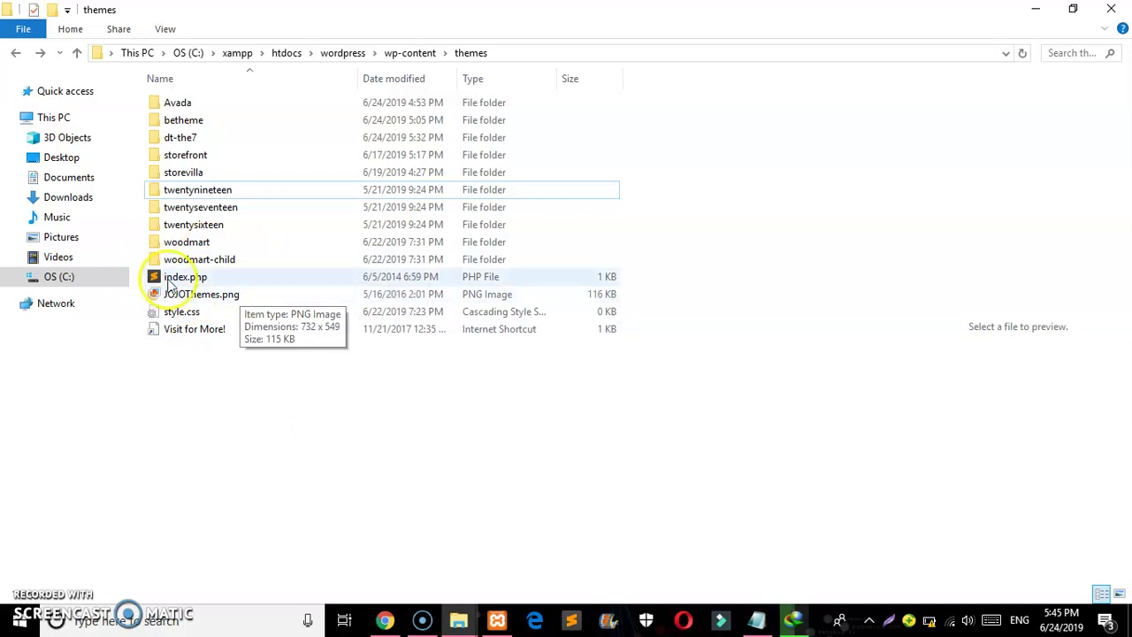
pyautogui.click(64, 198)
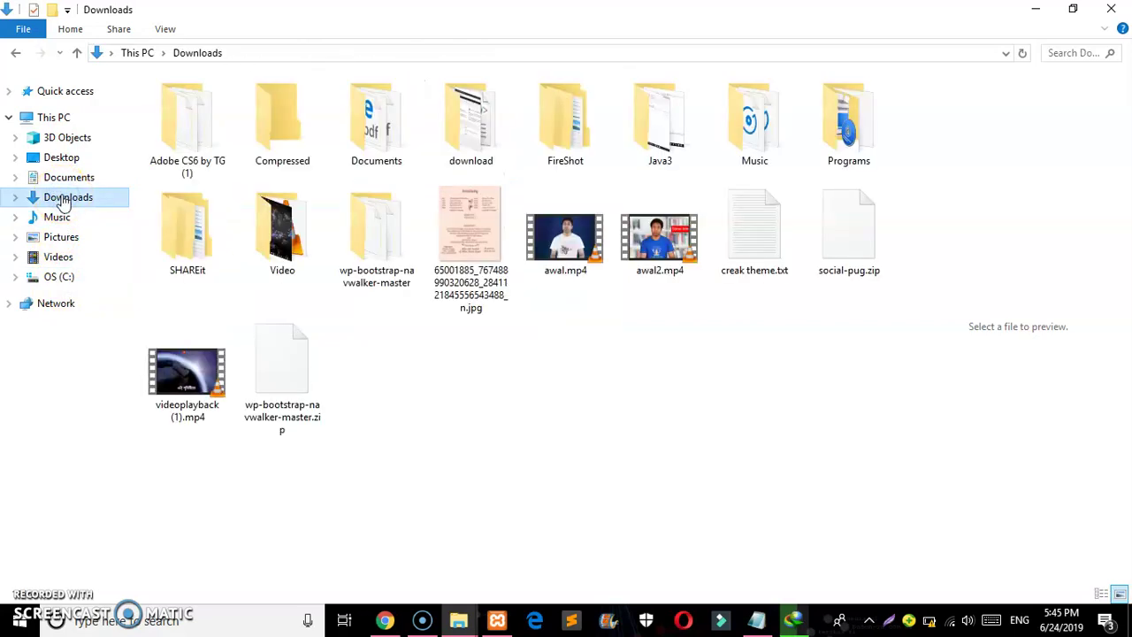
pyautogui.doubleClick(292, 164)
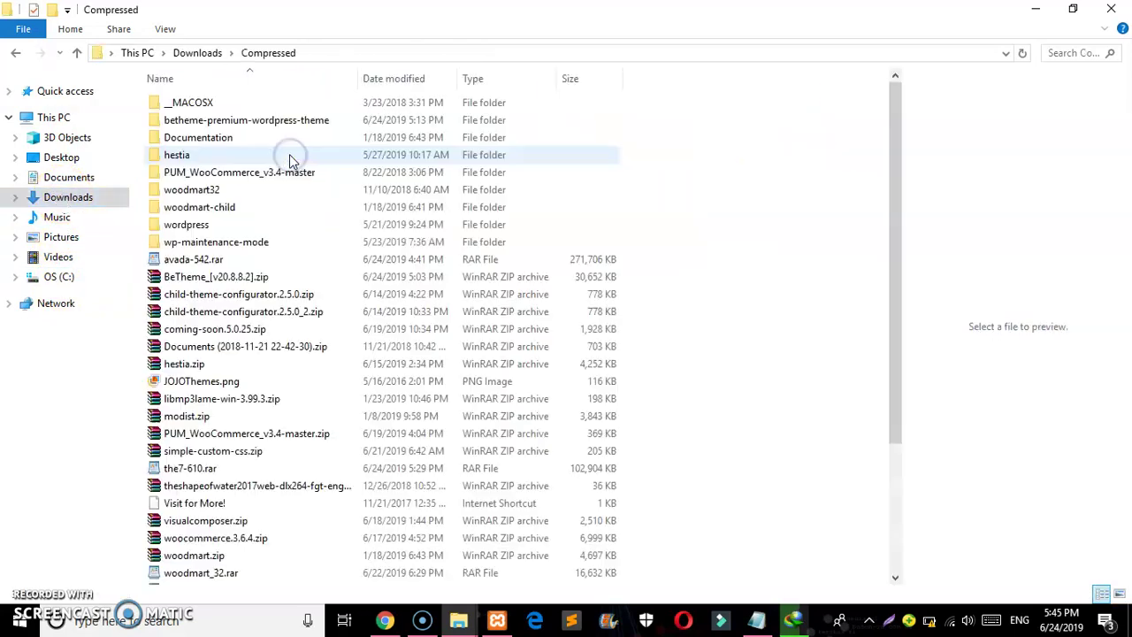
# Wait for the Flatsome download to finish and show it in its folder
pyautogui.click(793, 619)
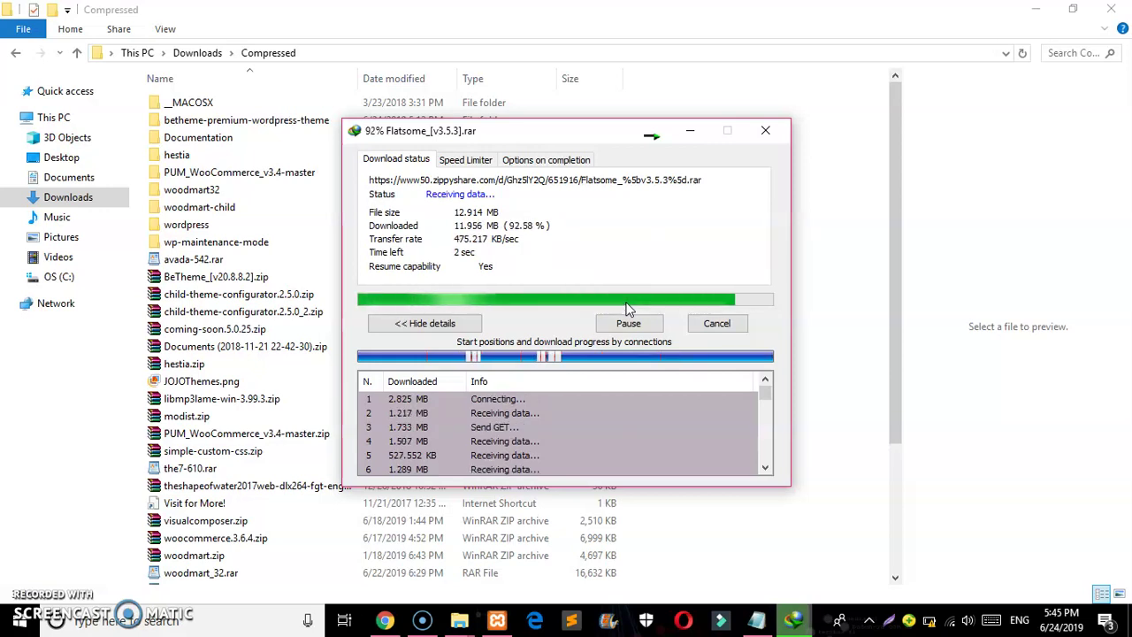
pyautogui.click(619, 337)
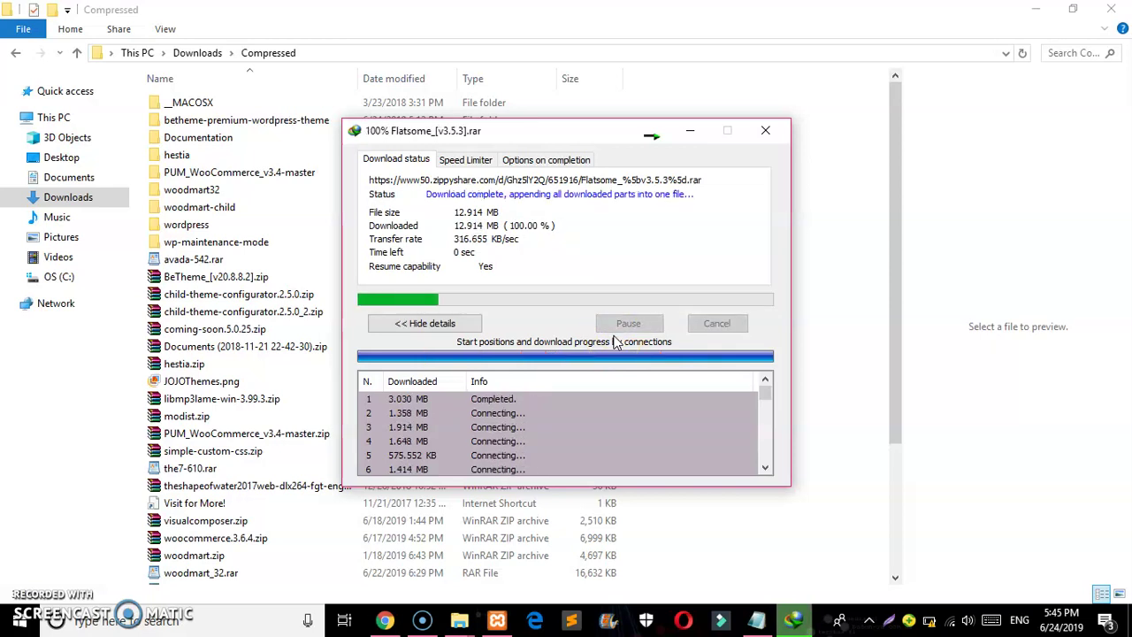
pyautogui.click(594, 361)
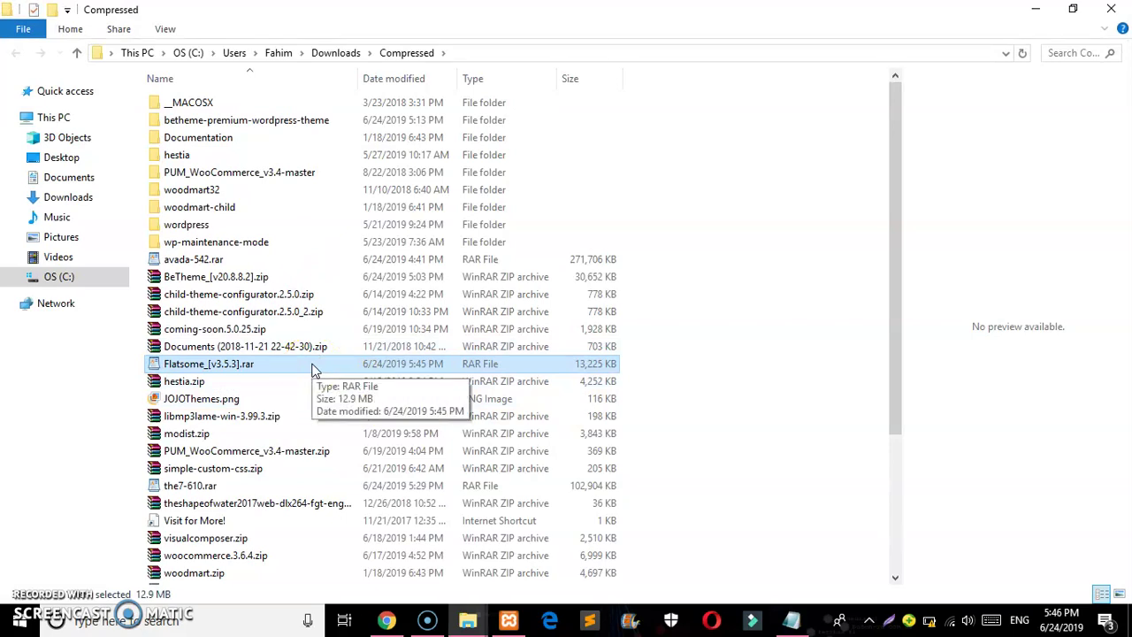
# Copy Flatsome_[v3.5.3].rar from the Compressed downloads folder
pyautogui.doubleClick(312, 368)
pyautogui.click(76, 277)
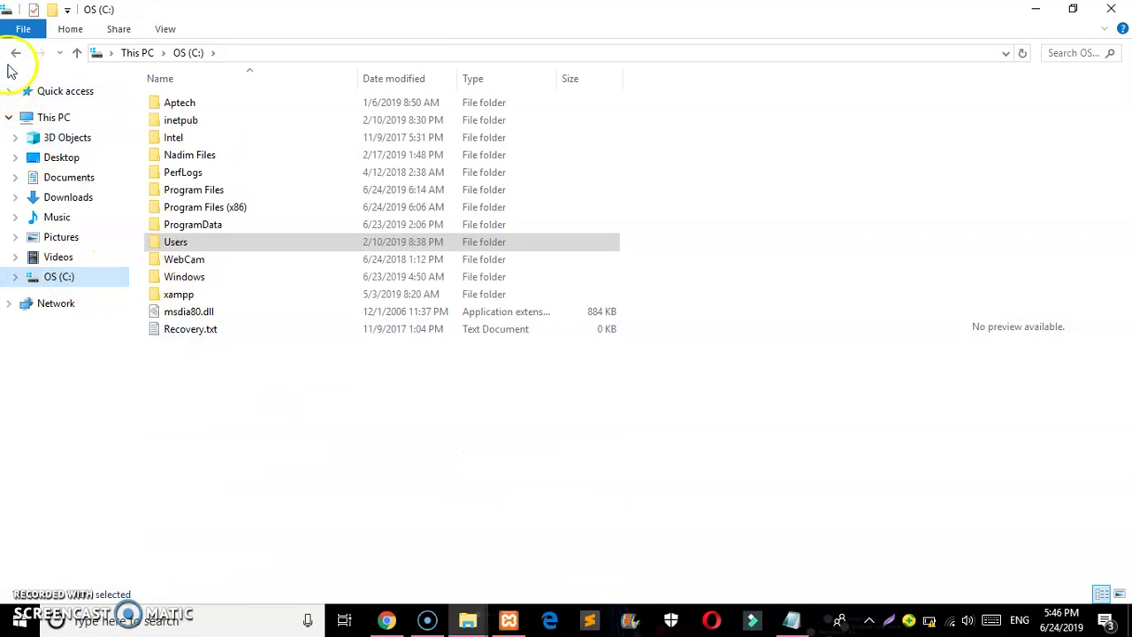
pyautogui.click(13, 56)
pyautogui.click(236, 372)
pyautogui.rightClick(235, 371)
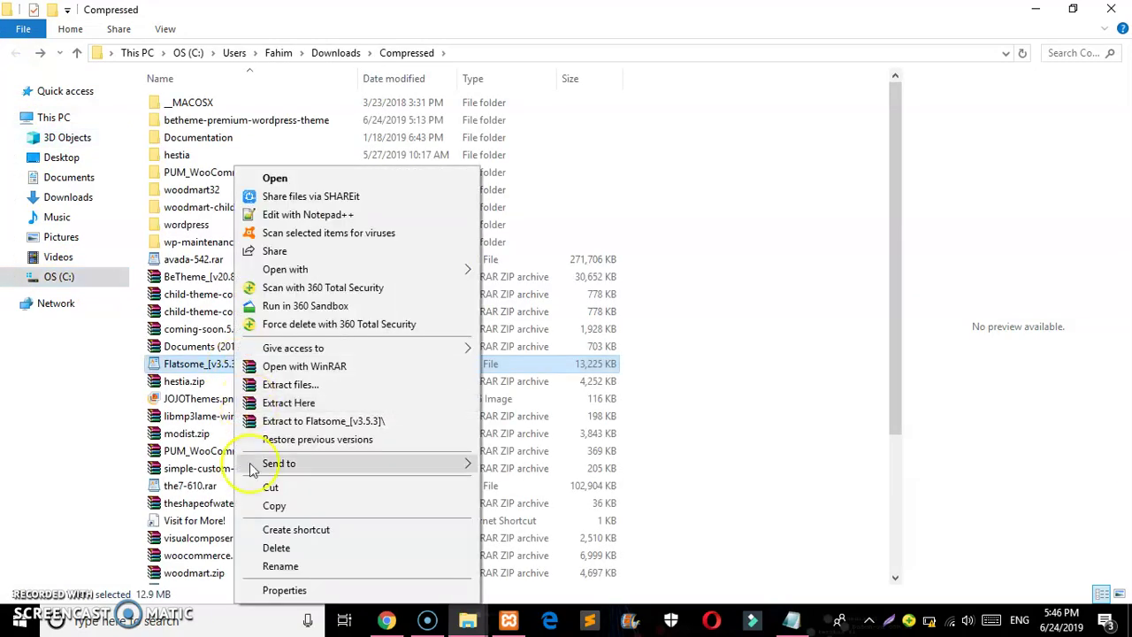
pyautogui.click(283, 511)
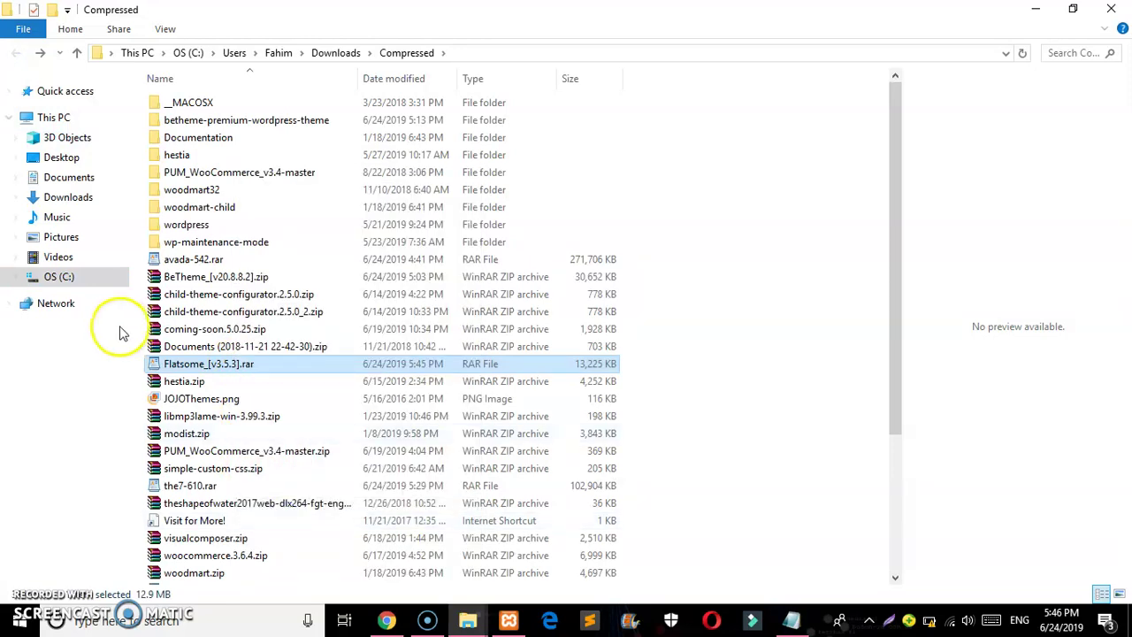
# Browse to C:\xampp\htdocs\wordpress\wp-content\themes
pyautogui.click(77, 277)
pyautogui.click(181, 296)
pyautogui.doubleClick(182, 296)
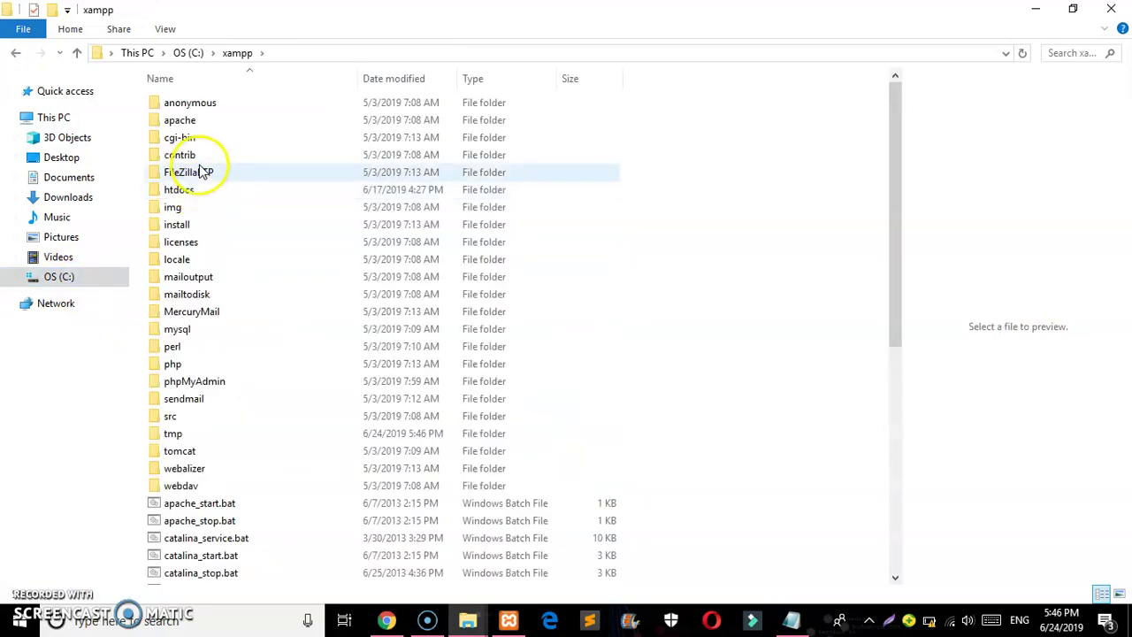
pyautogui.click(193, 197)
pyautogui.doubleClick(193, 196)
pyautogui.click(225, 119)
pyautogui.doubleClick(225, 119)
pyautogui.doubleClick(222, 119)
pyautogui.doubleClick(221, 128)
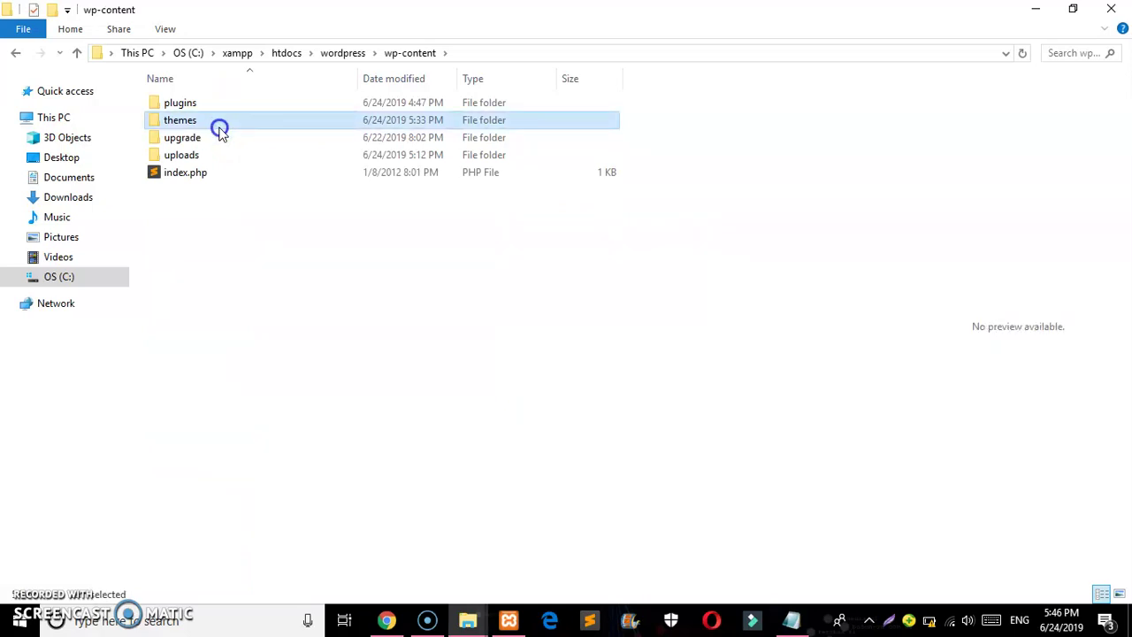
# Paste the Flatsome archive into the themes folder
pyautogui.click(279, 397)
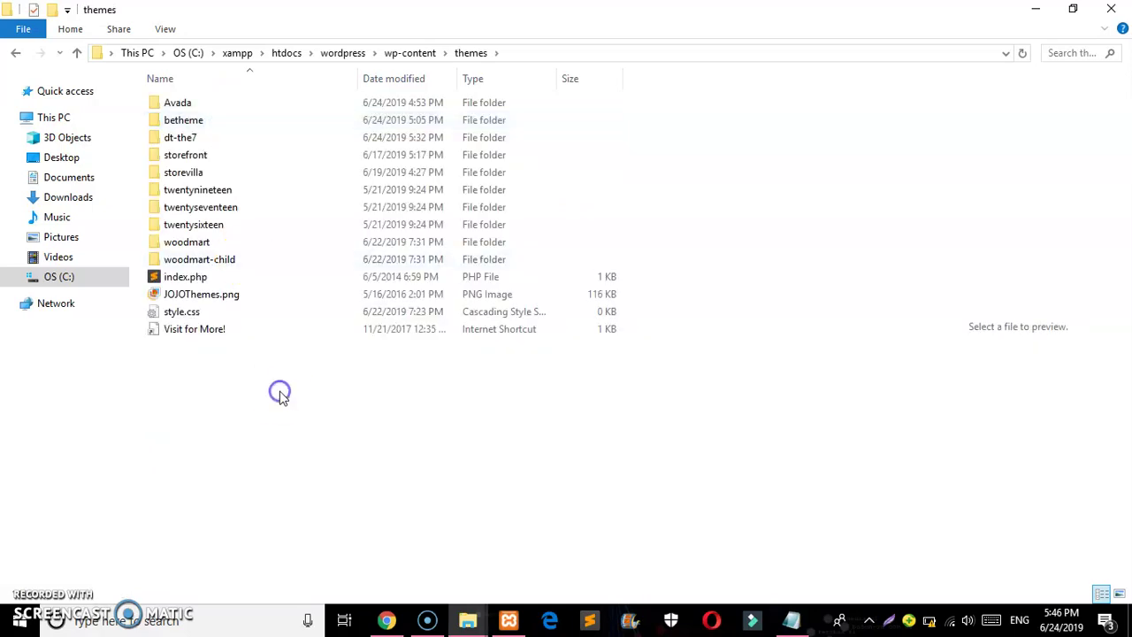
pyautogui.hotkey('ctrl', 'v')
pyautogui.click(246, 280)
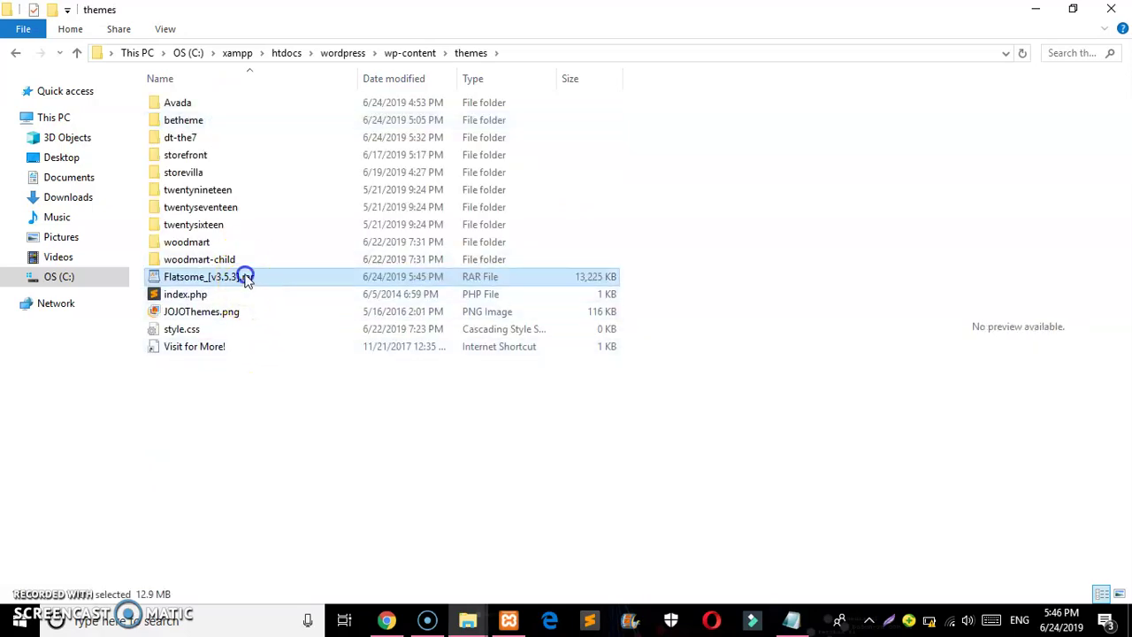
pyautogui.rightClick(247, 279)
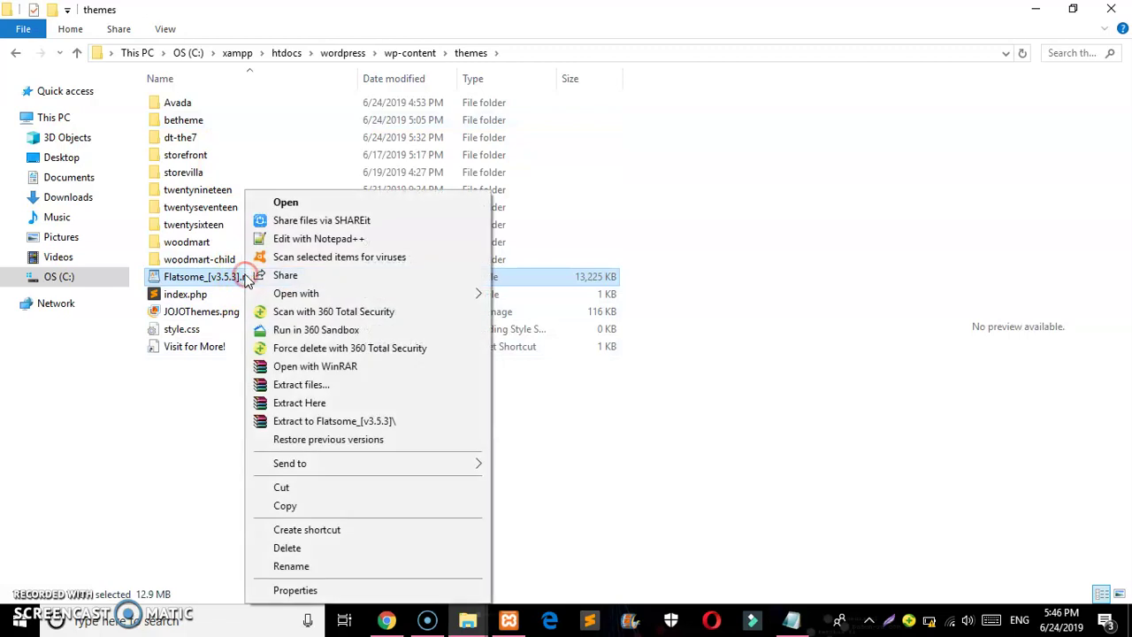
# Extract Flatsome_[v3.5.3].rar here to create flatsome_353, dismissing the file replace prompt
pyautogui.click(299, 403)
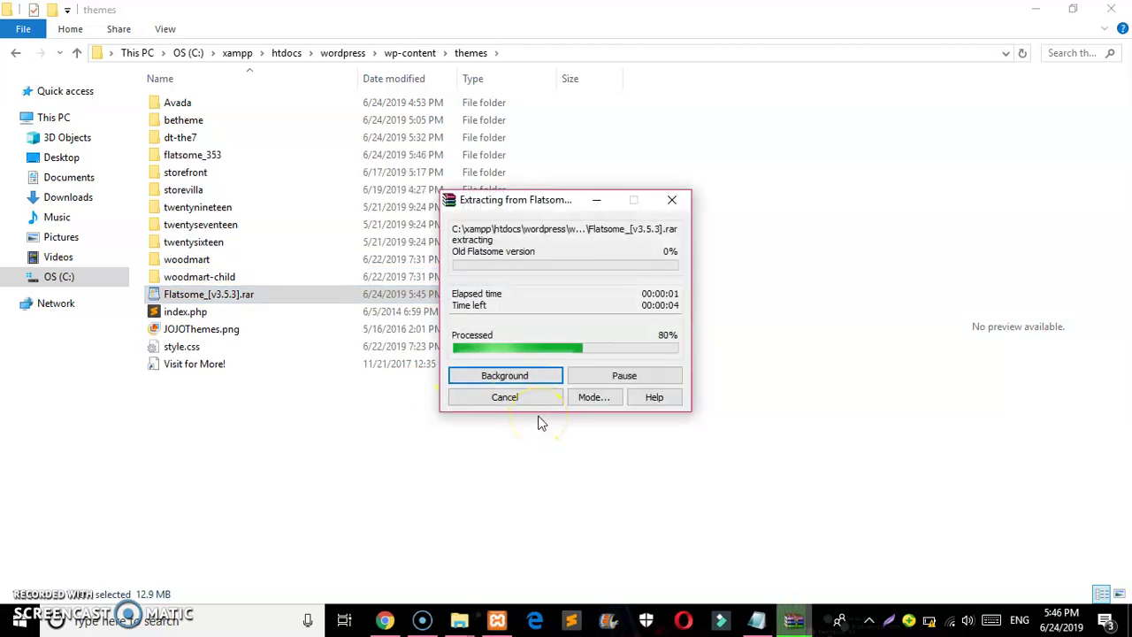
pyautogui.click(597, 422)
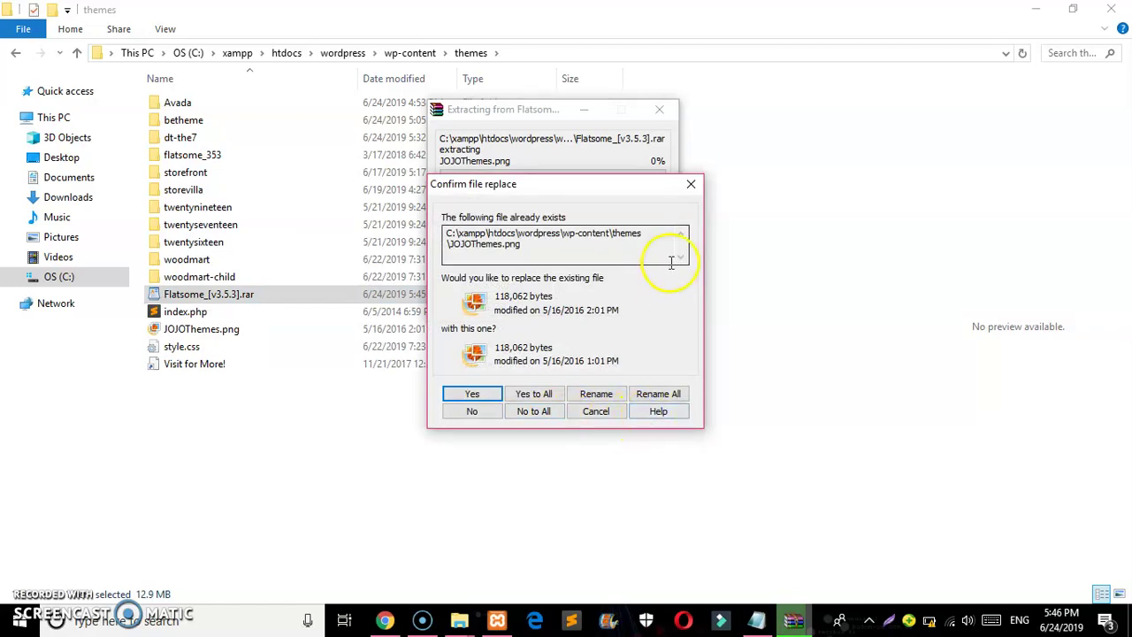
pyautogui.click(690, 190)
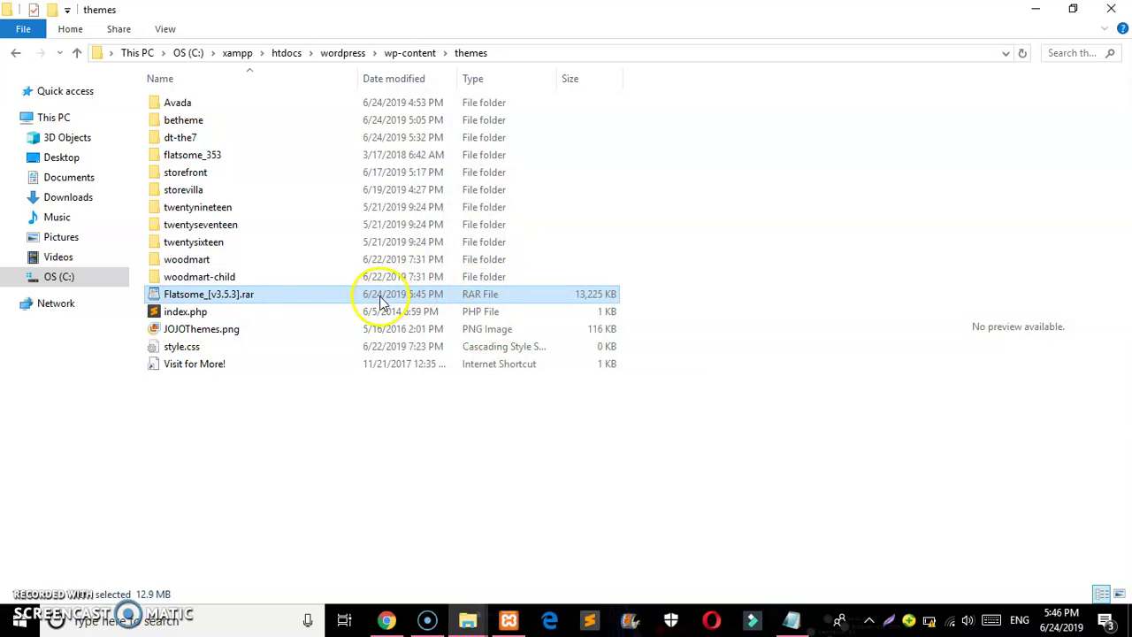
# Go into flatsome_353 > flatsome-main > Theme Files and Extract Here flatsome-3.5.3.zip
pyautogui.click(261, 166)
pyautogui.doubleClick(262, 166)
pyautogui.click(245, 113)
pyautogui.doubleClick(245, 113)
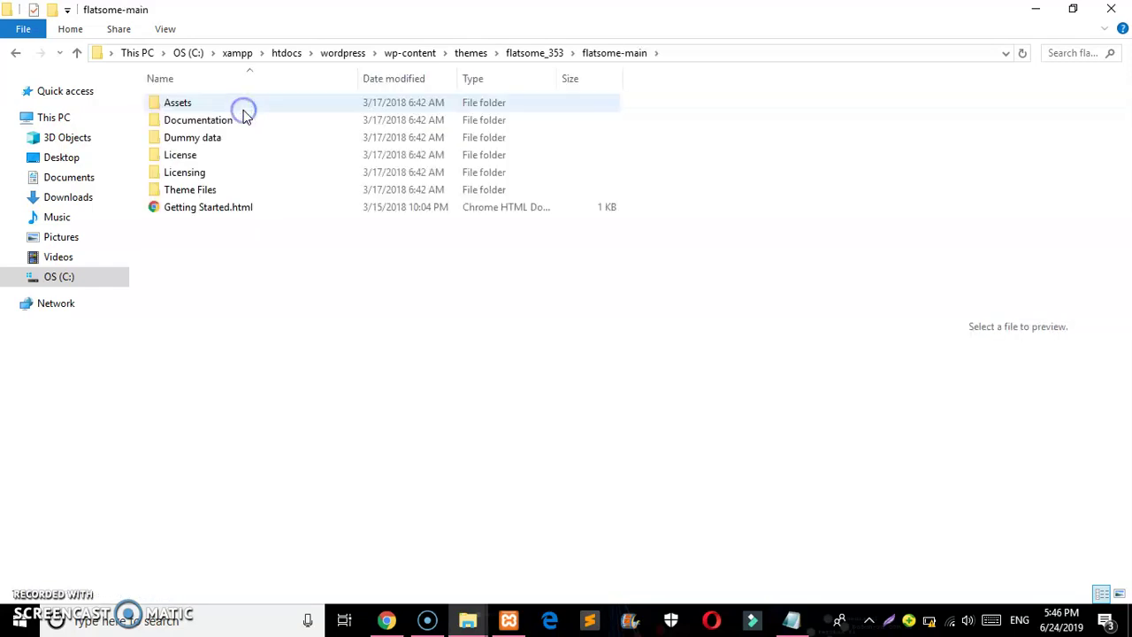
pyautogui.doubleClick(243, 189)
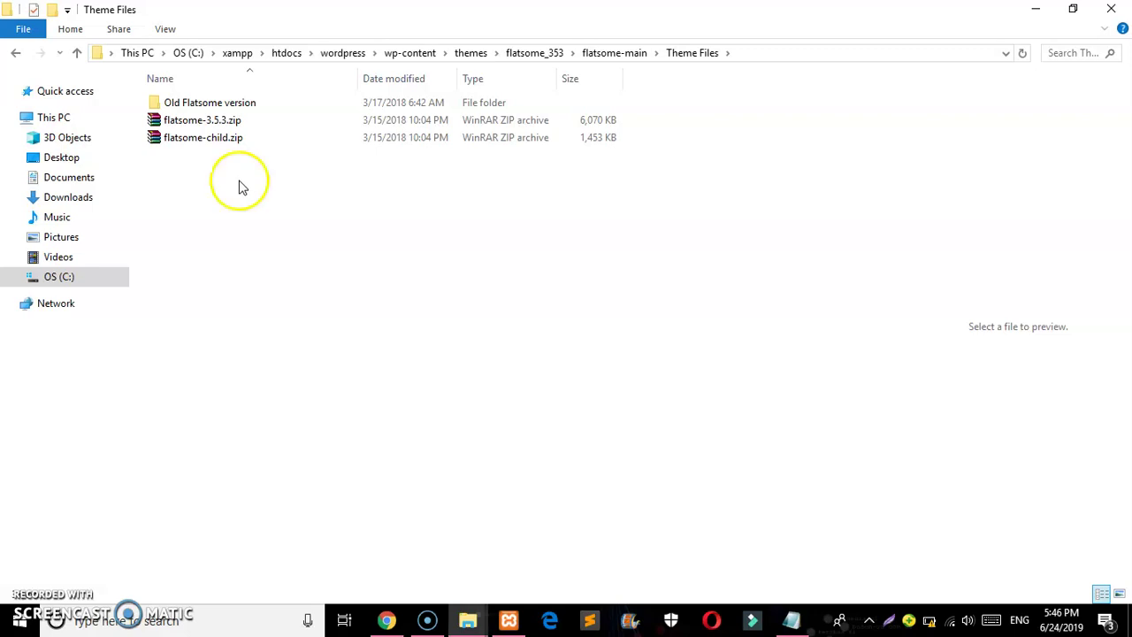
pyautogui.click(220, 123)
pyautogui.rightClick(219, 124)
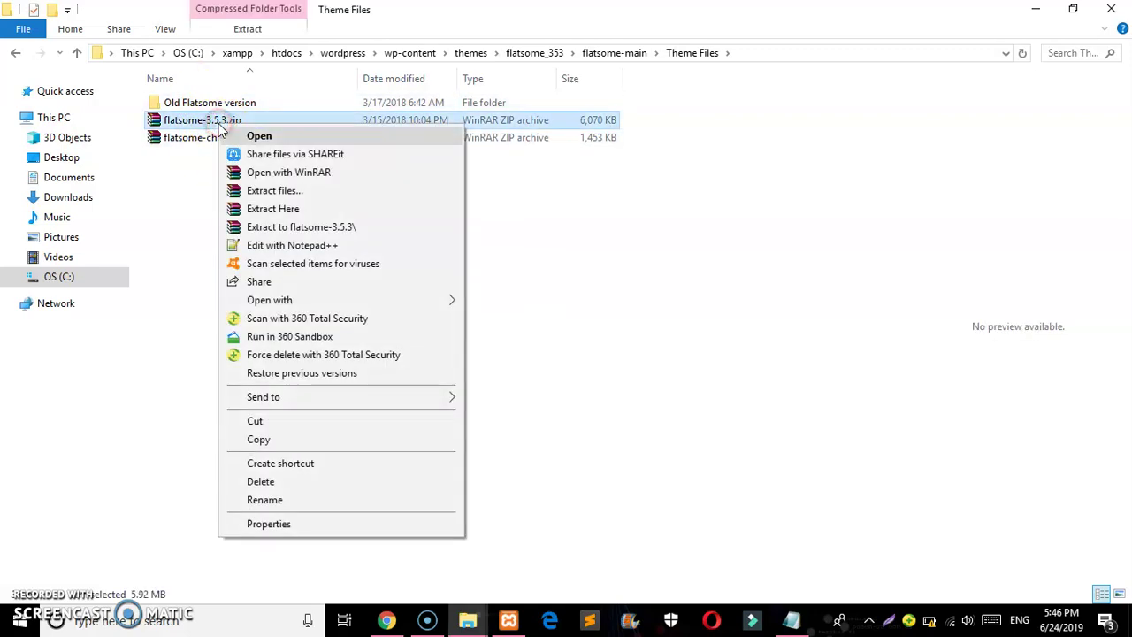
pyautogui.click(261, 208)
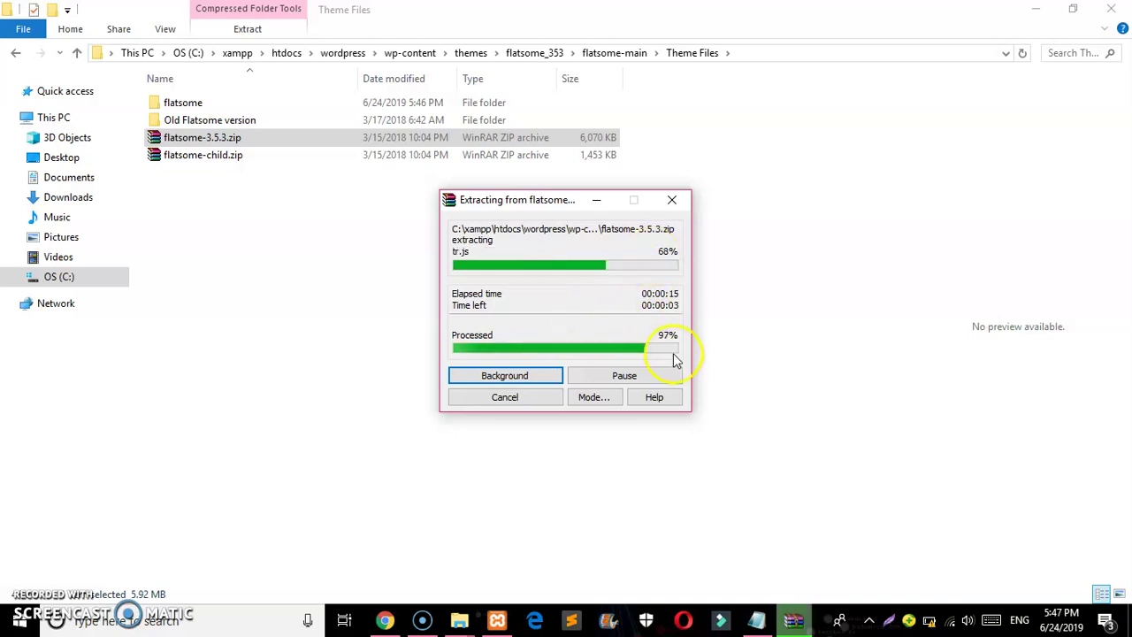
# Check the extracted flatsome folder, then return to the WordPress themes folder
pyautogui.doubleClick(253, 103)
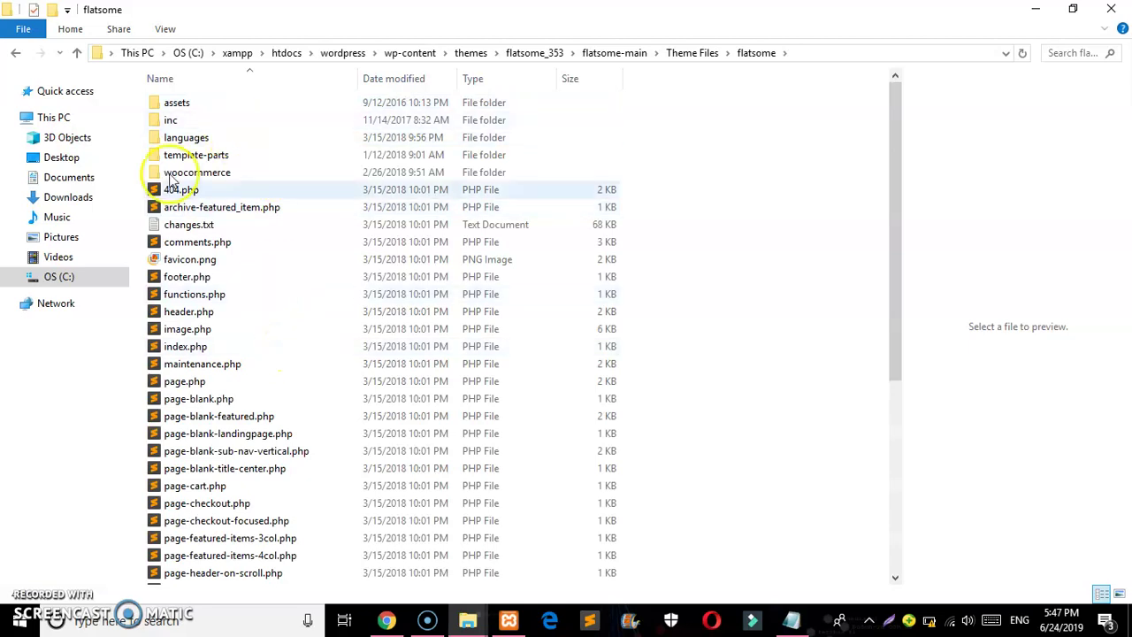
pyautogui.click(16, 55)
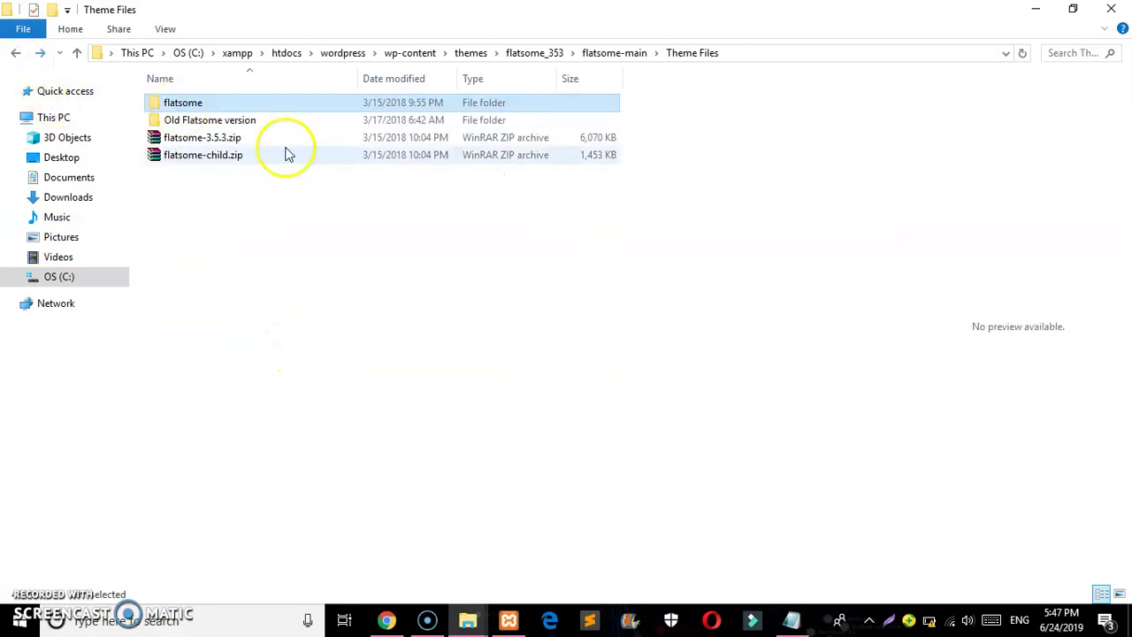
pyautogui.click(9, 57)
pyautogui.click(9, 57)
pyautogui.click(9, 57)
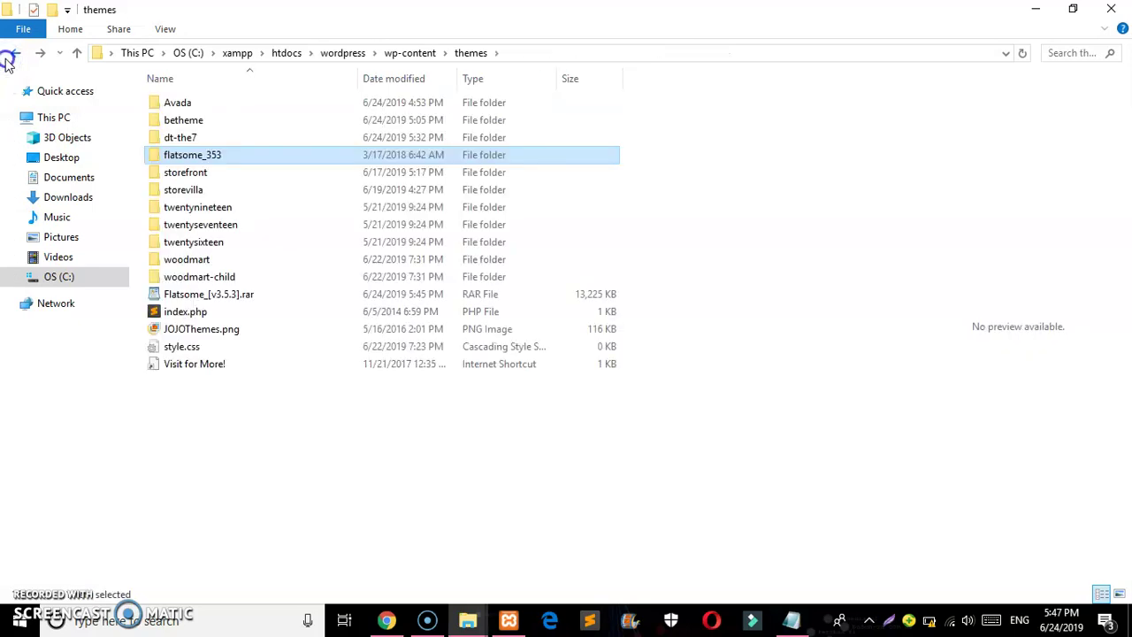
pyautogui.click(9, 58)
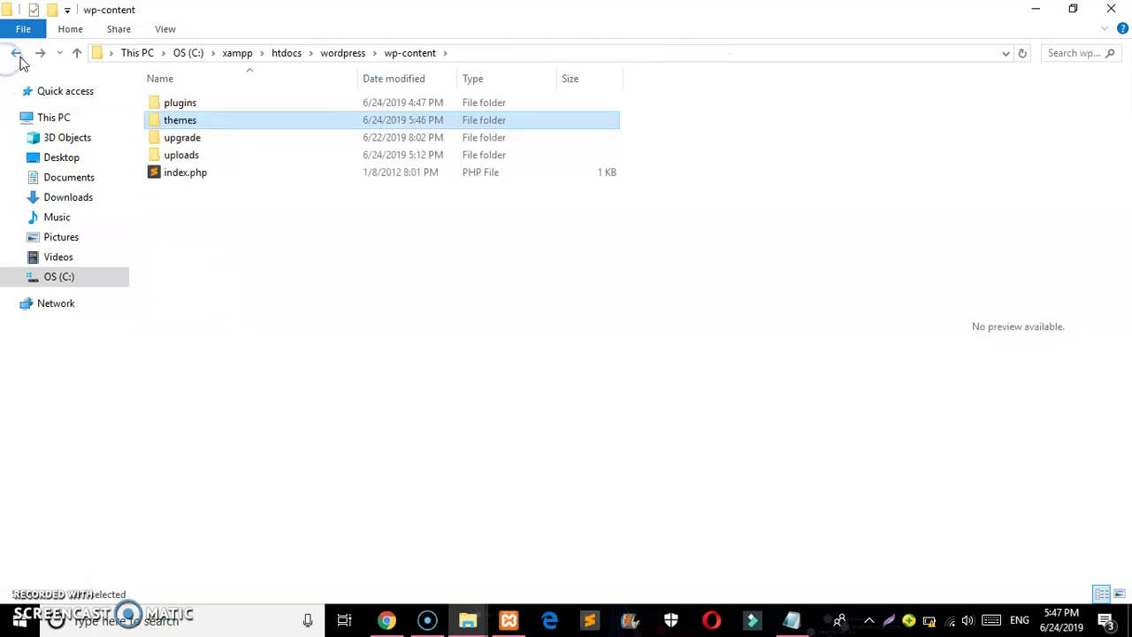
pyautogui.doubleClick(188, 121)
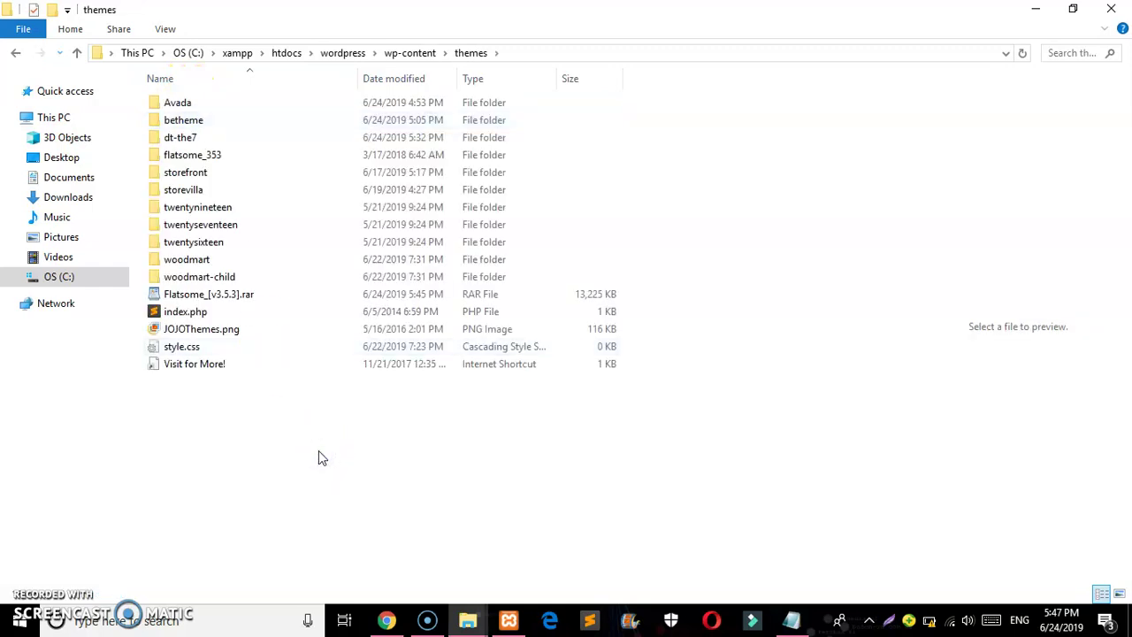
# Remove Flatsome_[v3.5.3].rar from themes and start copying the flatsome folder in
pyautogui.click(228, 298)
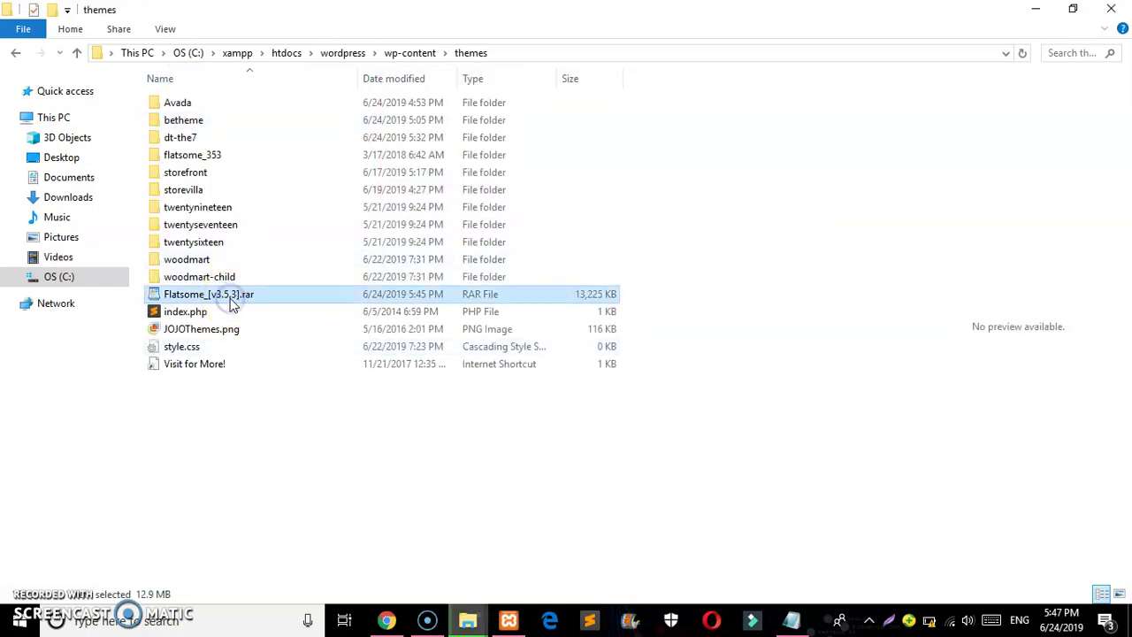
pyautogui.press('Delete')
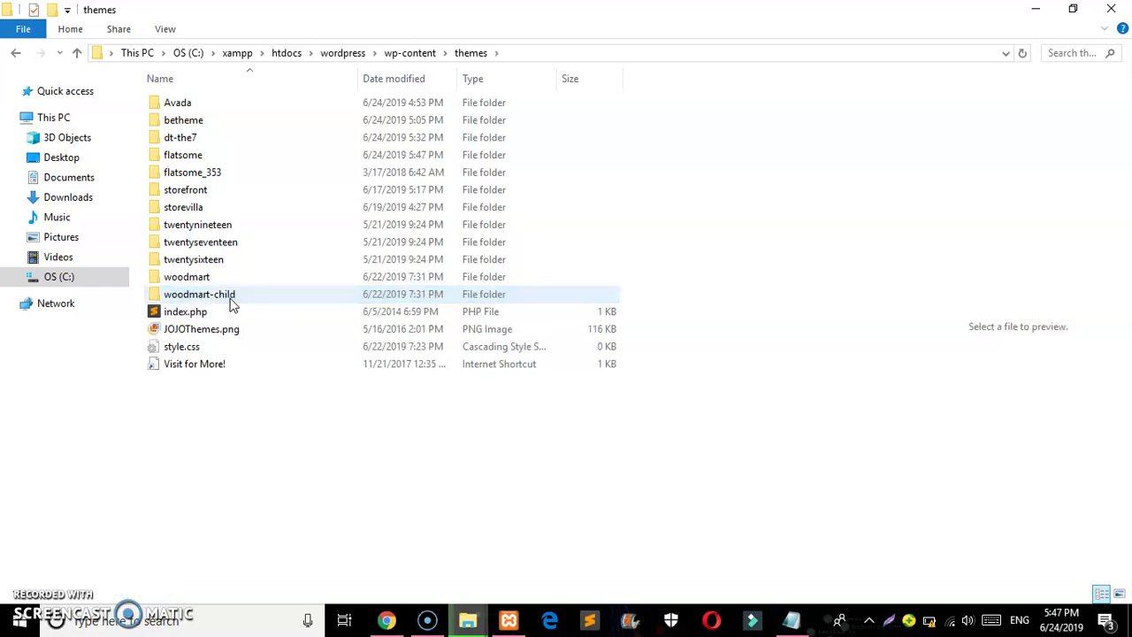
pyautogui.moveTo(482, 627)
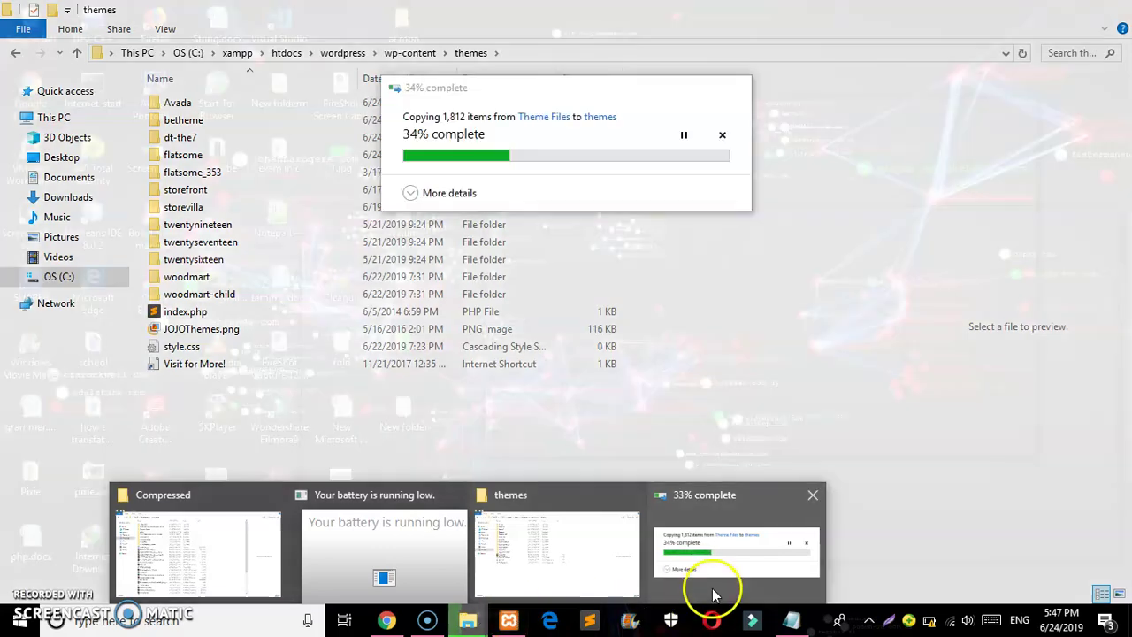
# Monitor the 1,812-item copy into the themes folder as it advances to 54%
pyautogui.click(712, 588)
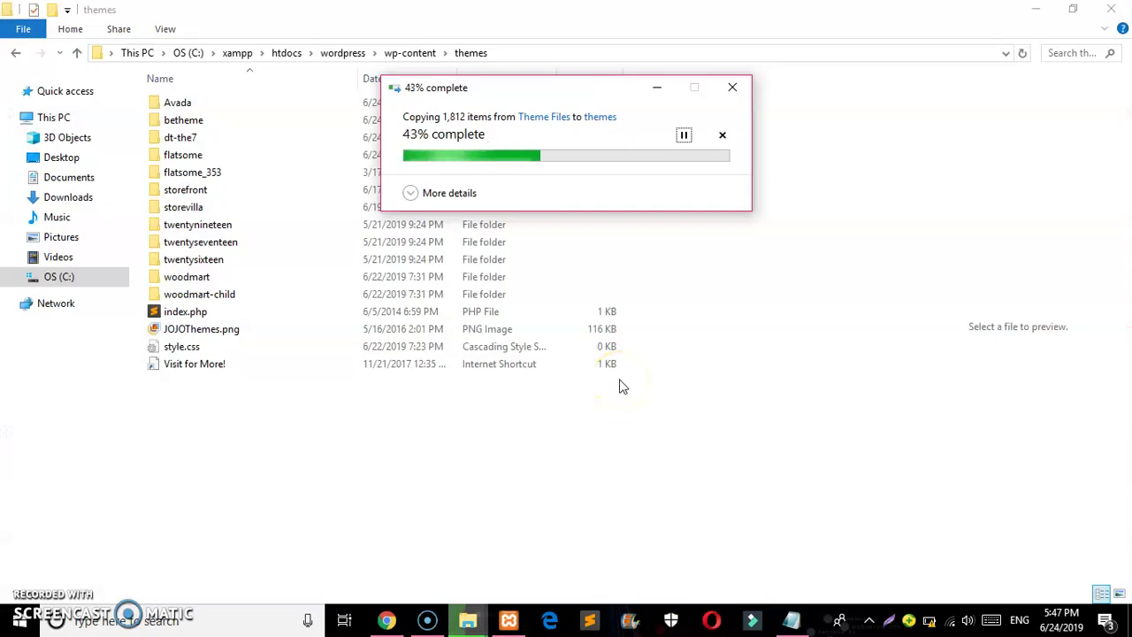
pyautogui.click(411, 548)
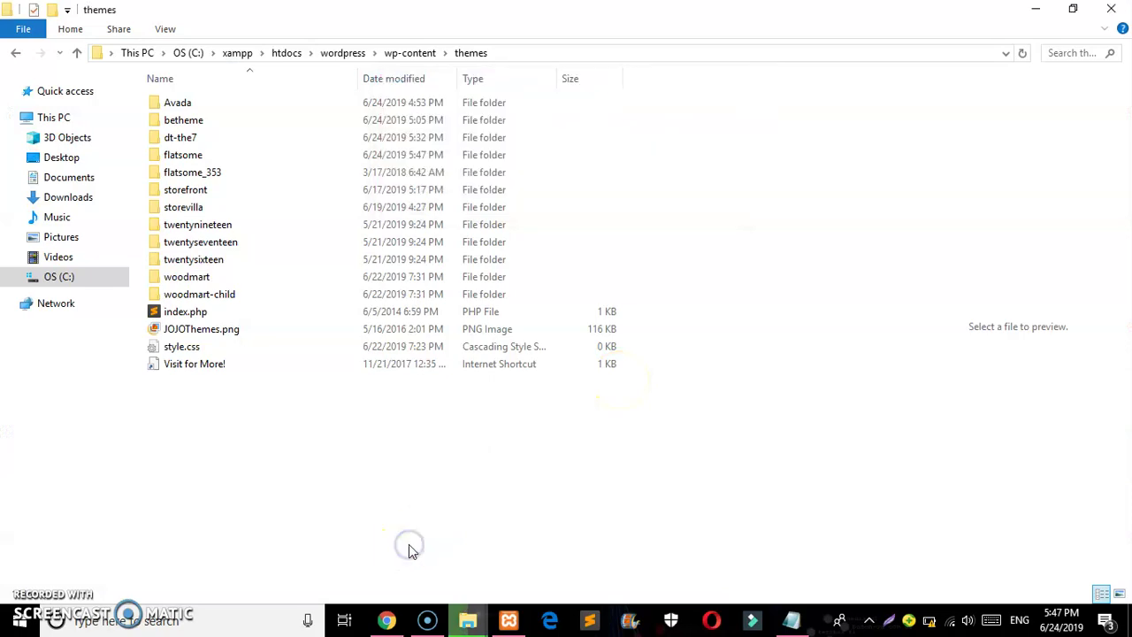
pyautogui.moveTo(468, 619)
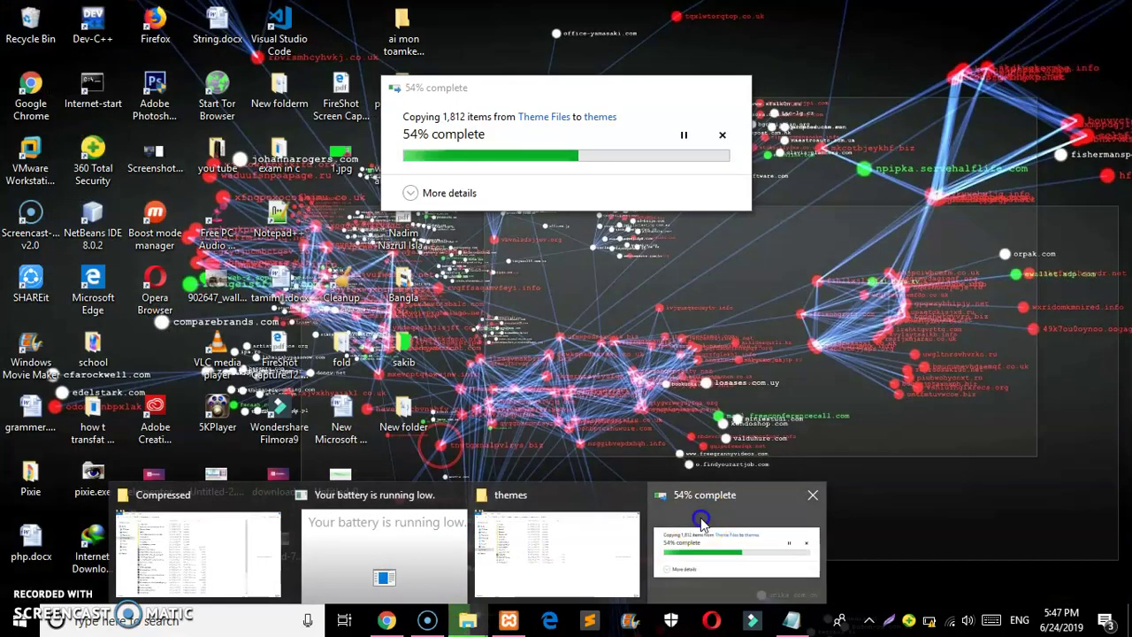
pyautogui.click(704, 521)
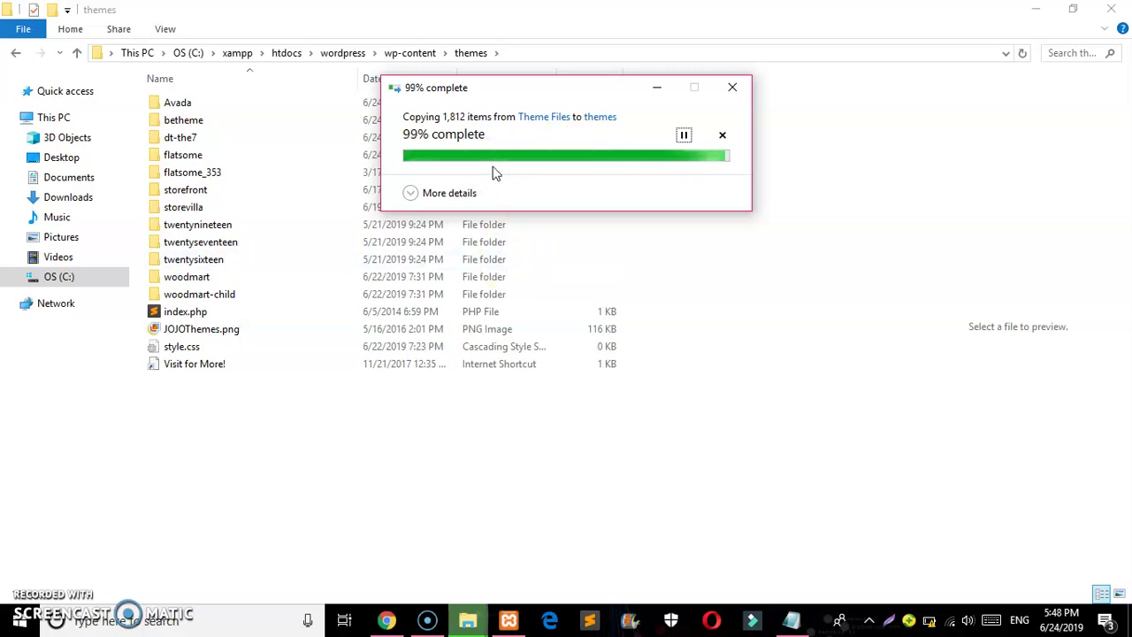
# Back in Chrome, reload the WordPress Themes admin page to detect new themes
pyautogui.click(387, 617)
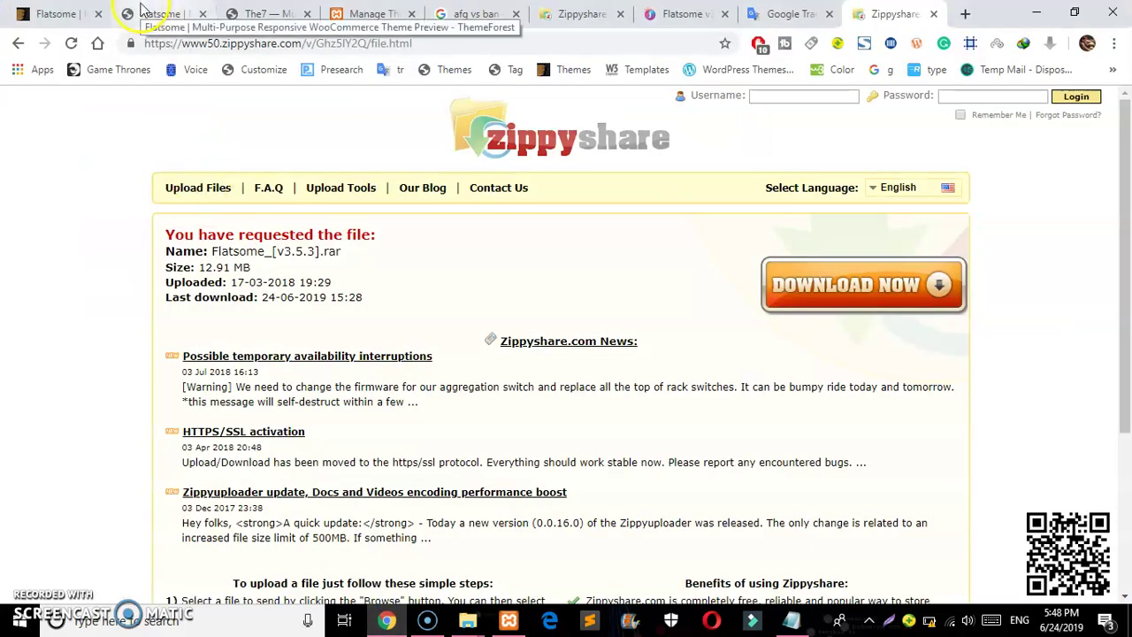
pyautogui.click(252, 12)
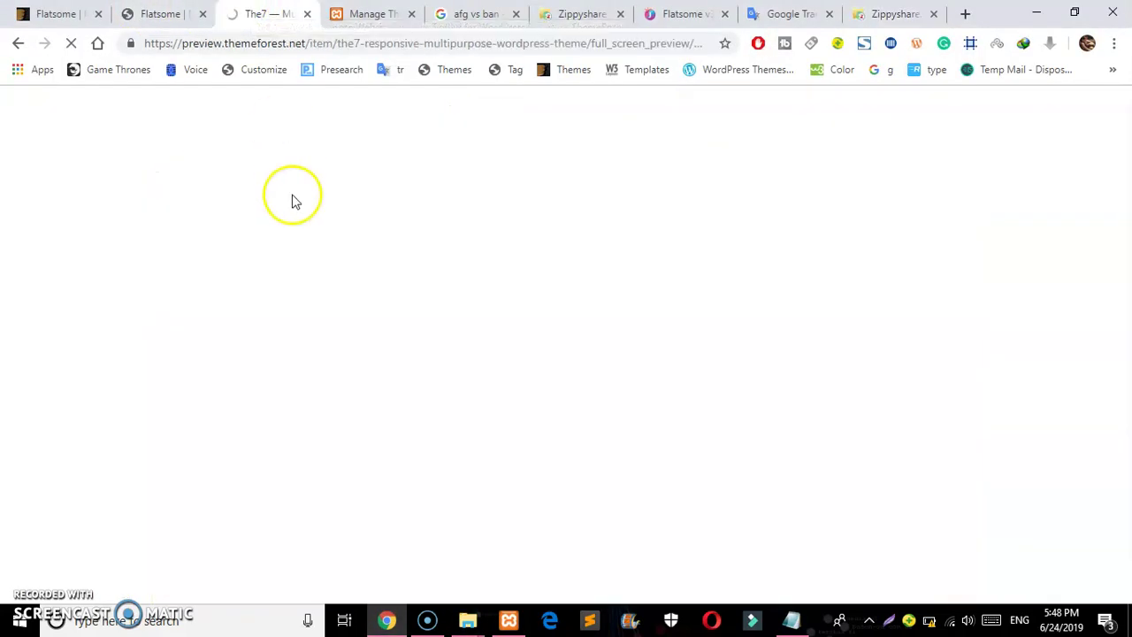
pyautogui.click(365, 13)
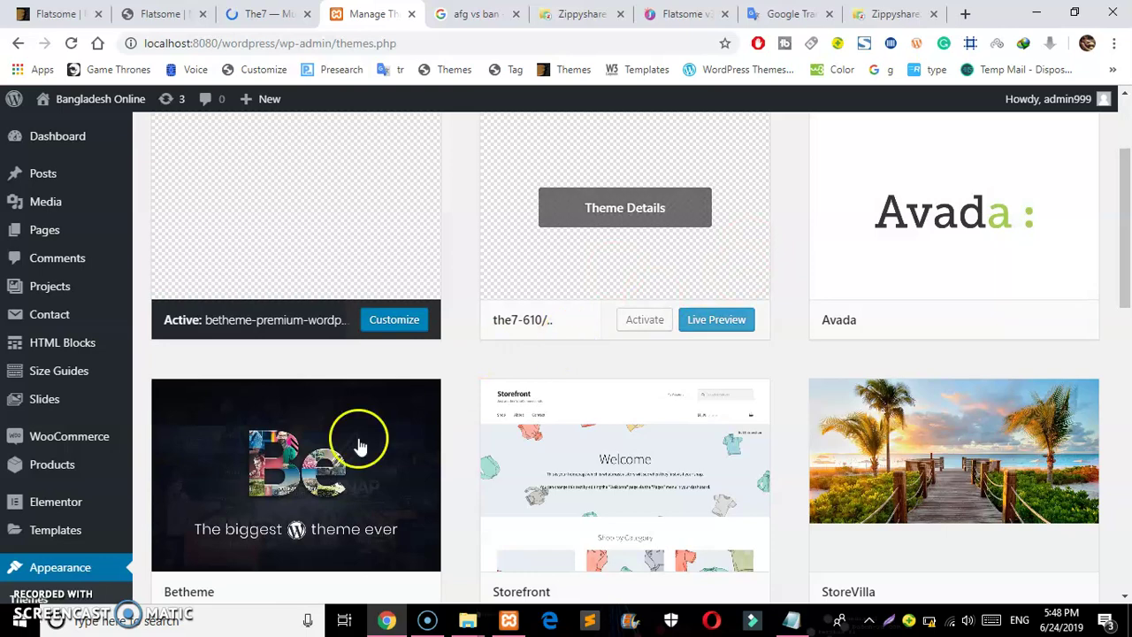
pyautogui.moveTo(1125, 285); pyautogui.dragTo(1126, 405)
pyautogui.moveTo(1126, 295); pyautogui.dragTo(1096, 100)
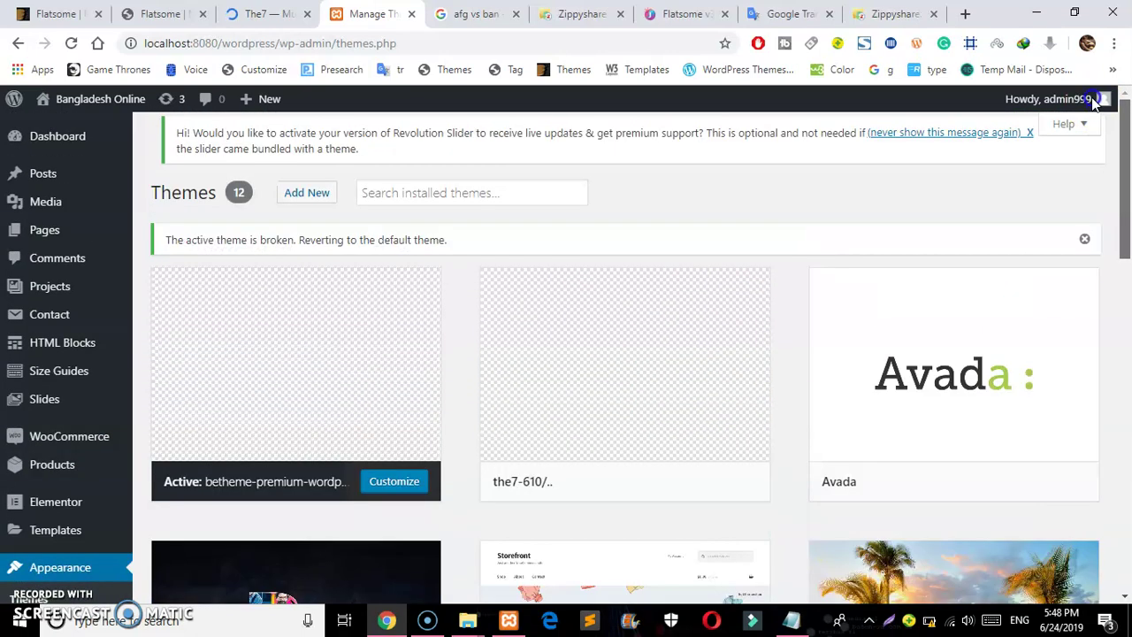
pyautogui.click(72, 50)
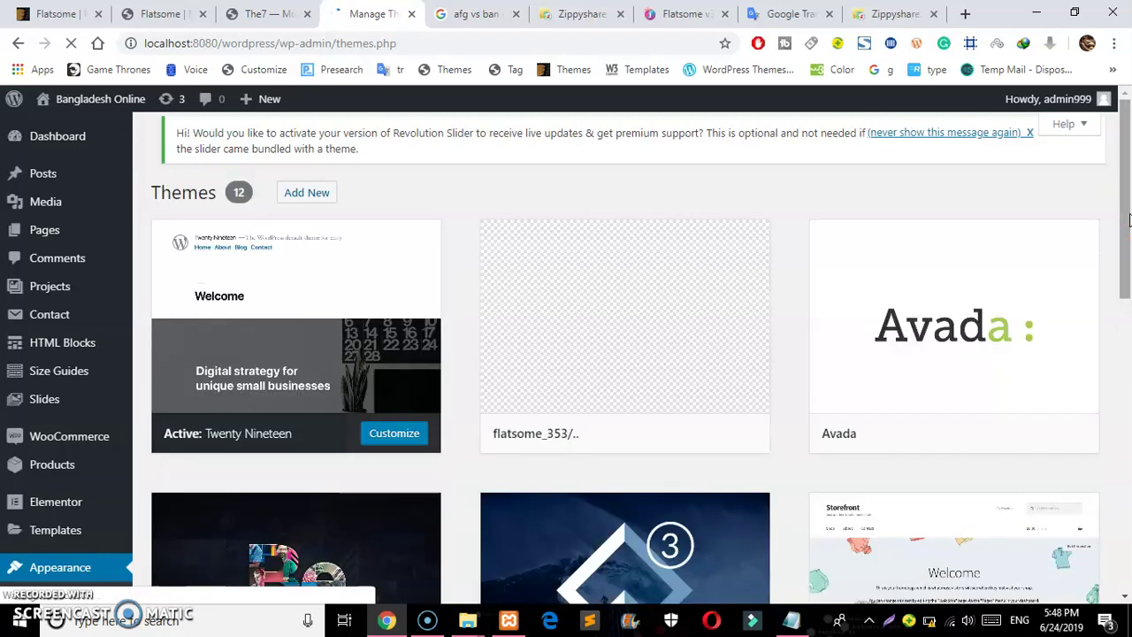
# Scroll to the Flatsome card and view its theme details (version 3.5.3 by UX-Themes)
pyautogui.click(1125, 233)
pyautogui.moveTo(1125, 233); pyautogui.dragTo(1086, 337)
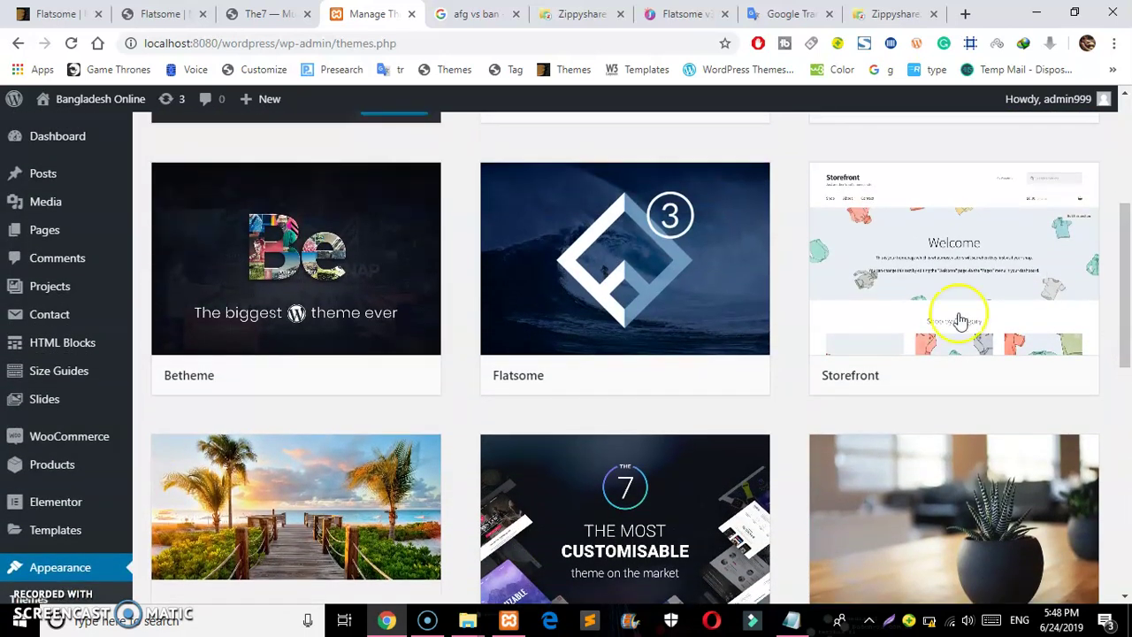
pyautogui.click(628, 306)
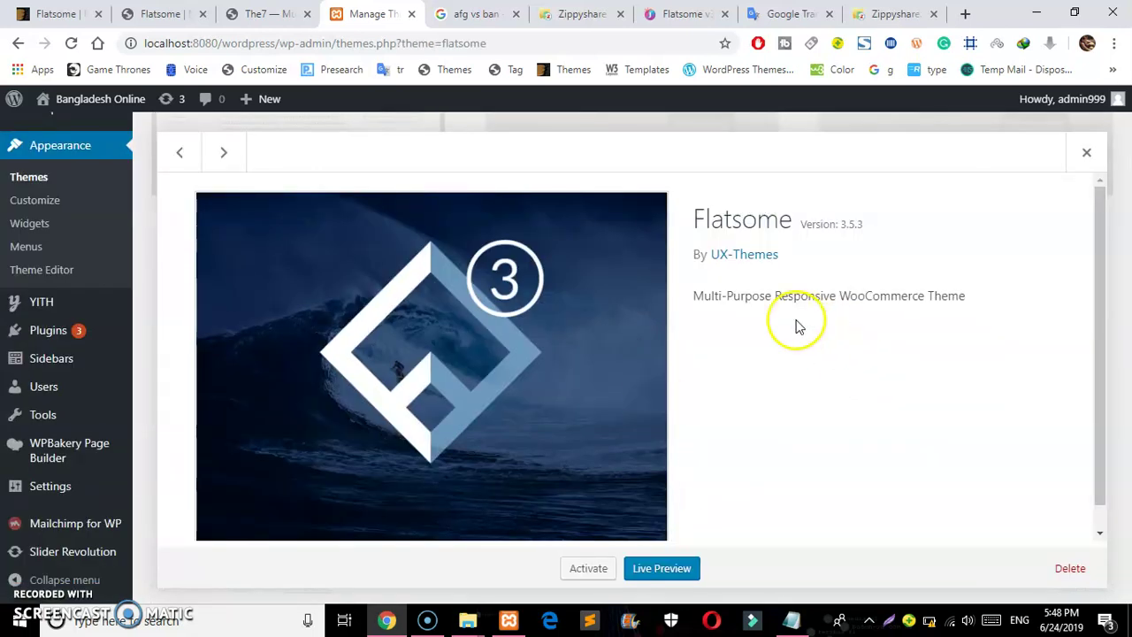
# Close the Flatsome details and return to the ThemeForest Flatsome product tab via Zippyshare
pyautogui.click(1088, 154)
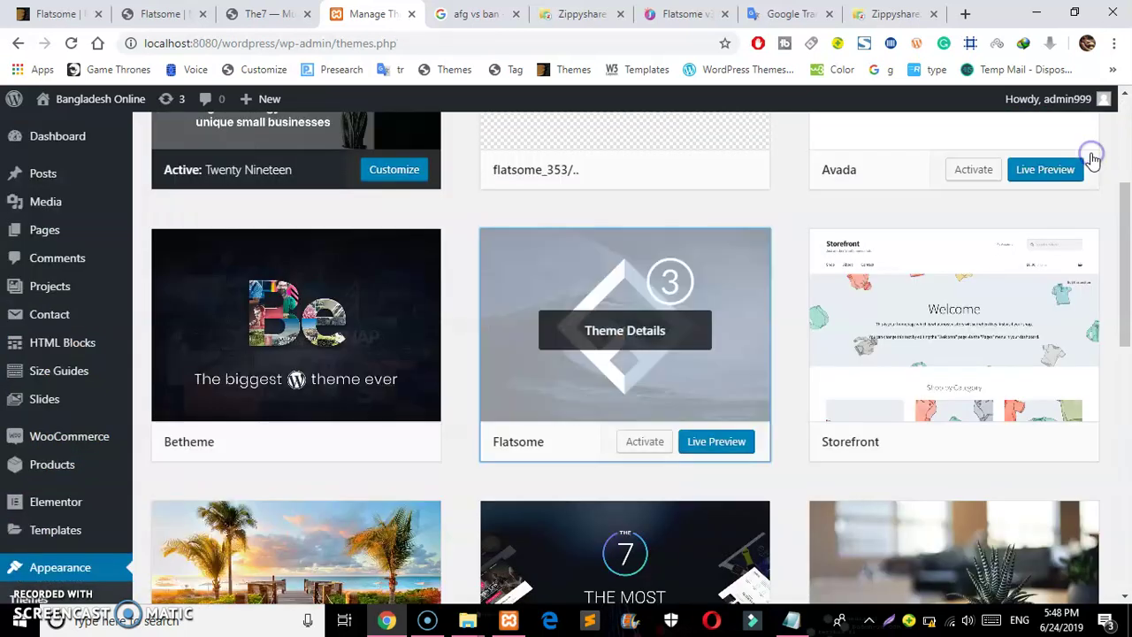
pyautogui.moveTo(1128, 272); pyautogui.dragTo(1127, 188)
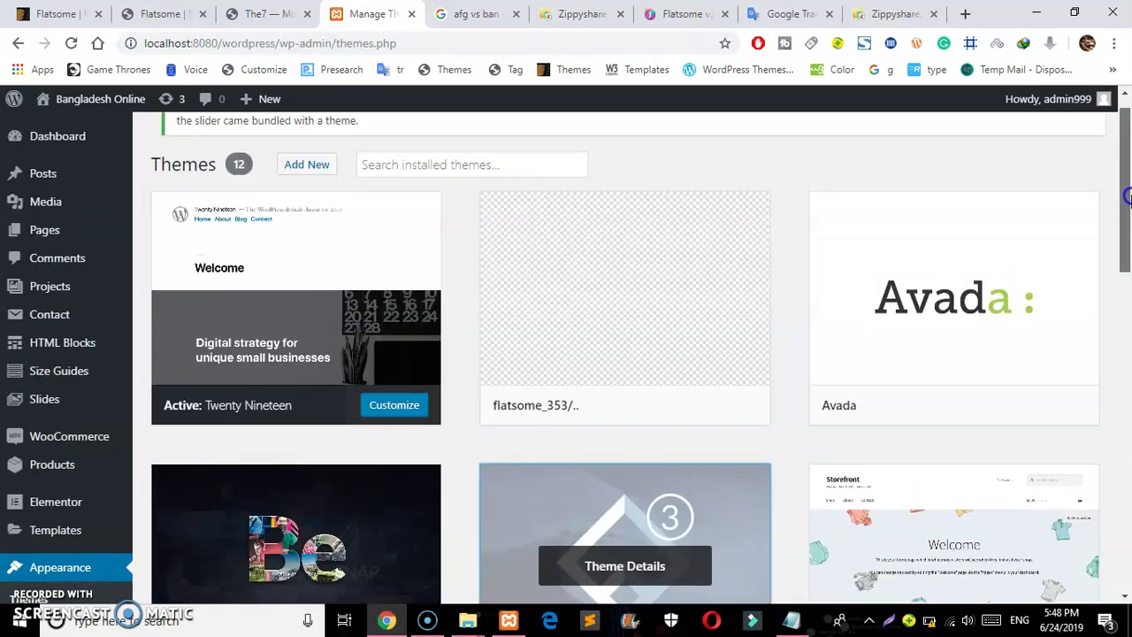
pyautogui.moveTo(753, 331)
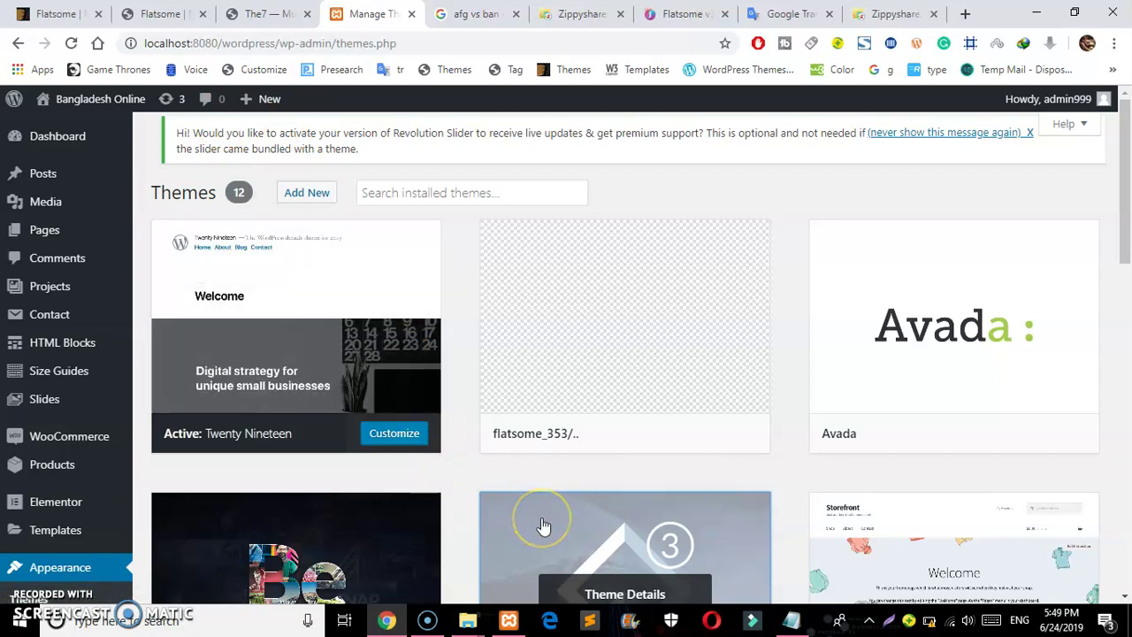
pyautogui.click(583, 559)
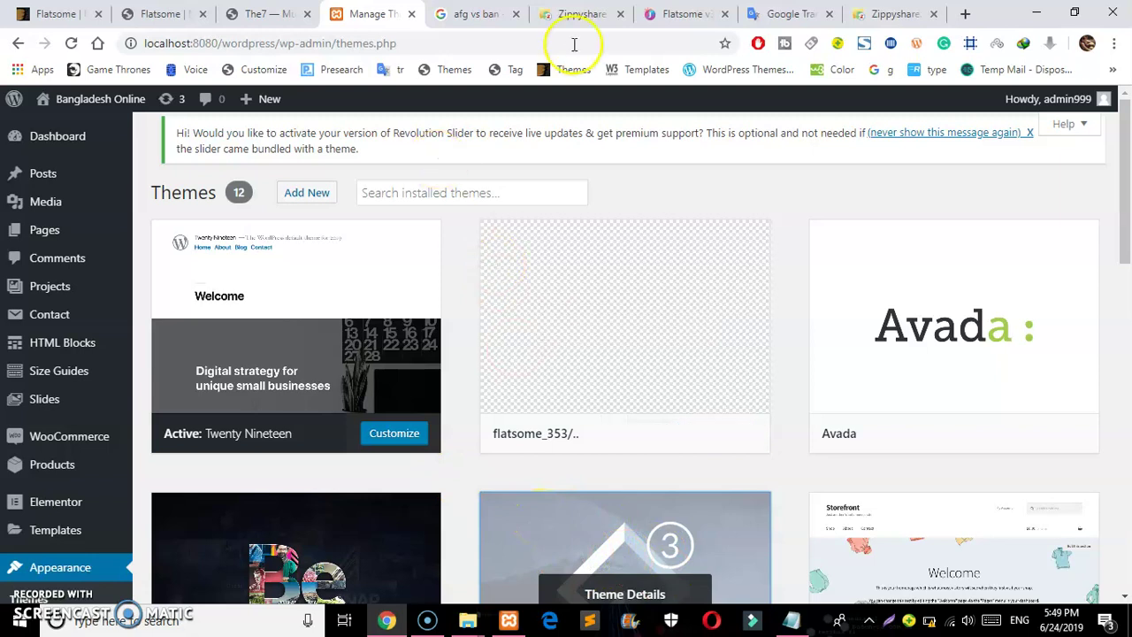
pyautogui.click(565, 16)
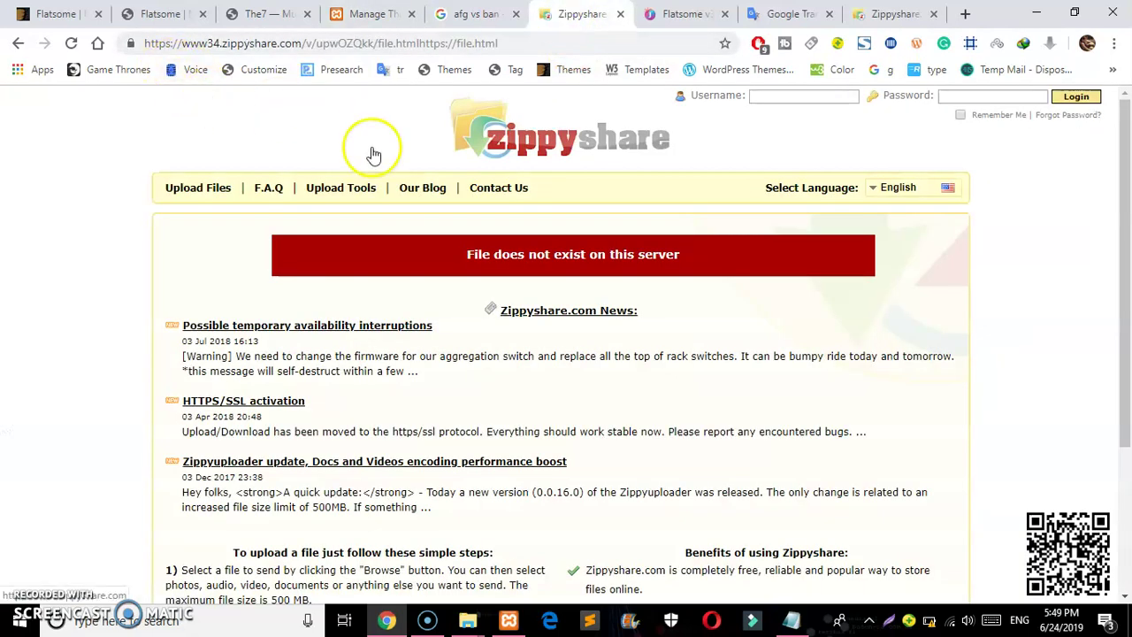
pyautogui.click(40, 13)
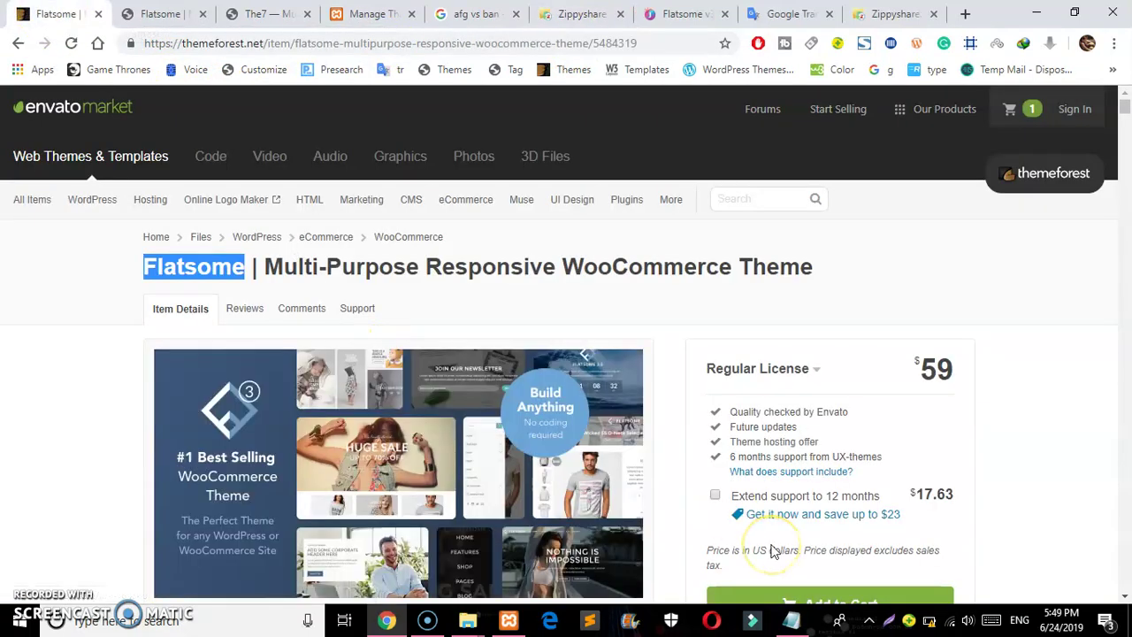
# Minimize Chrome and refresh the themes folder so flatsome shows beside flatsome_353
pyautogui.click(1034, 14)
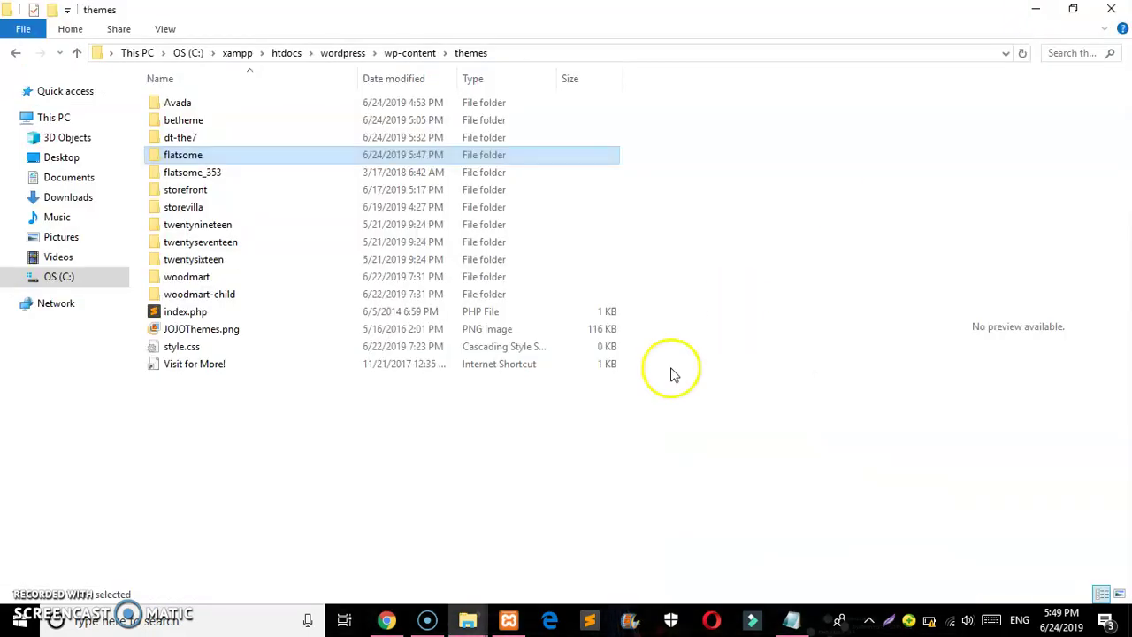
pyautogui.rightClick(504, 510)
pyautogui.click(587, 336)
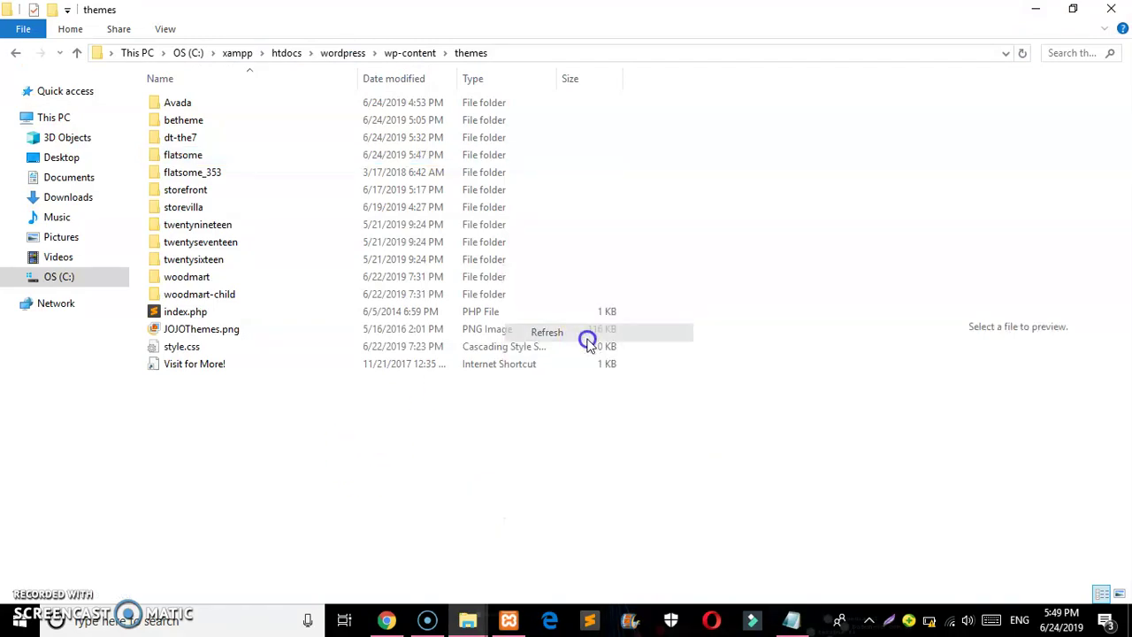
pyautogui.rightClick(544, 434)
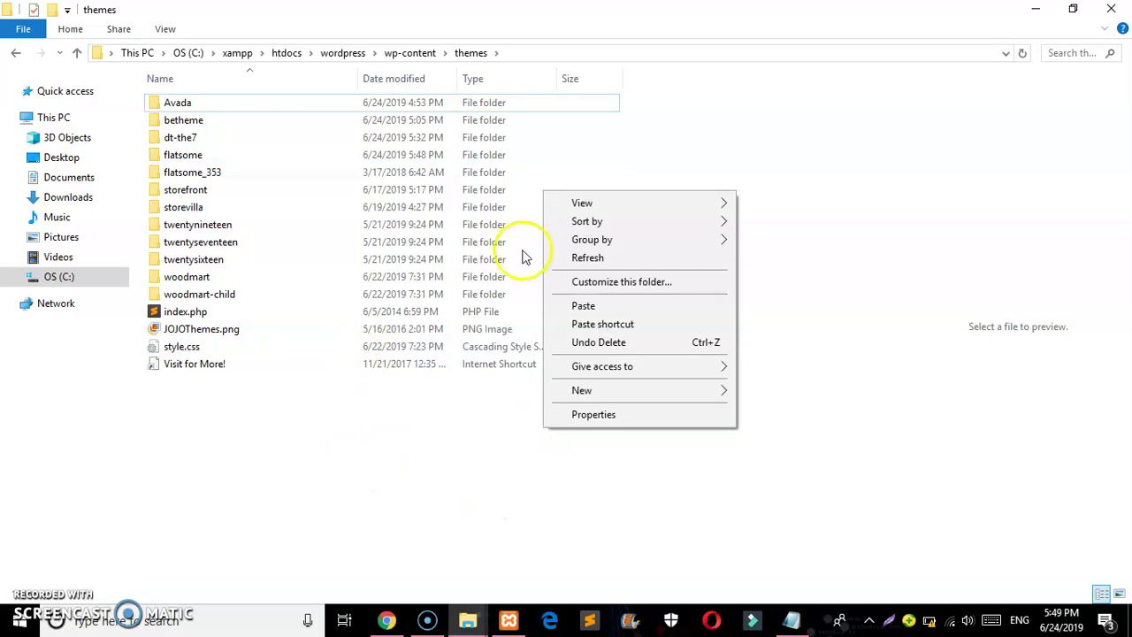
pyautogui.click(549, 256)
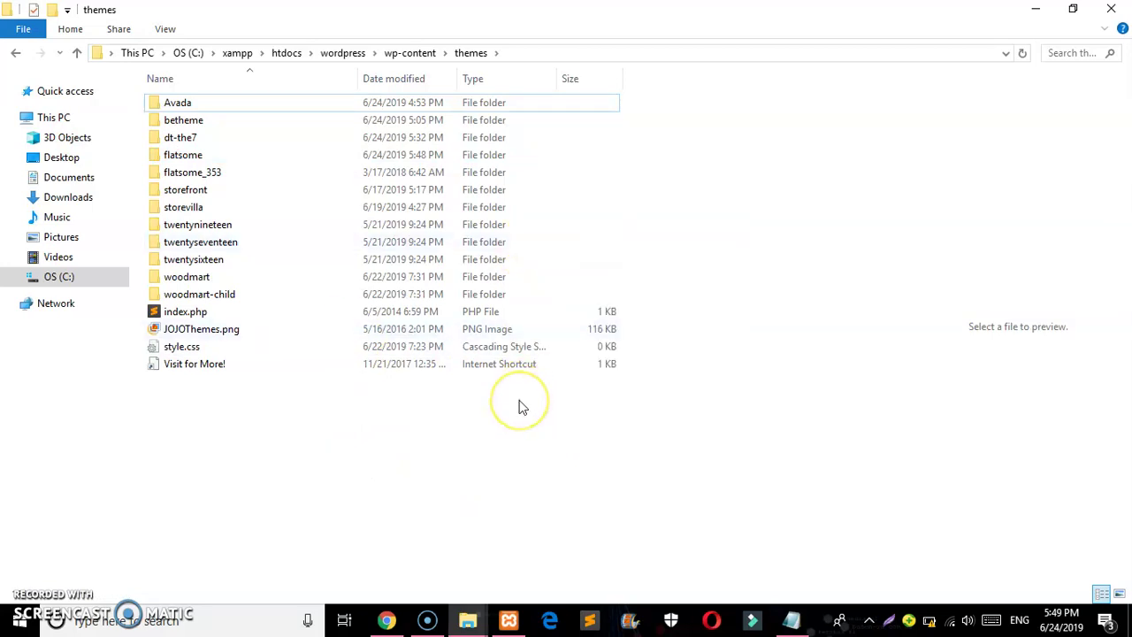
pyautogui.click(522, 460)
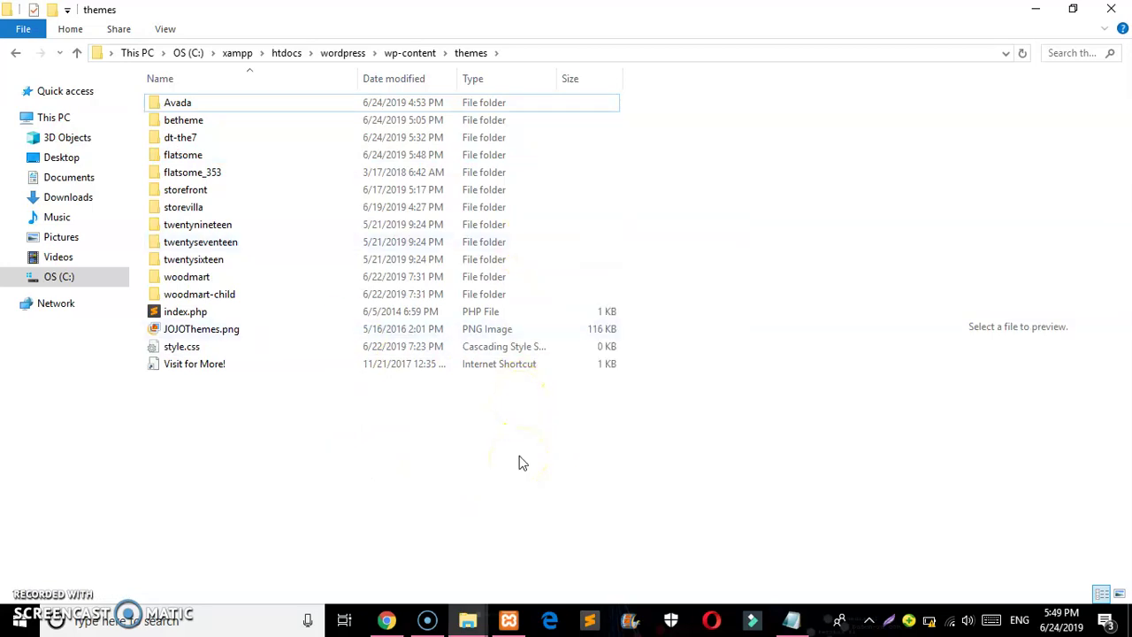